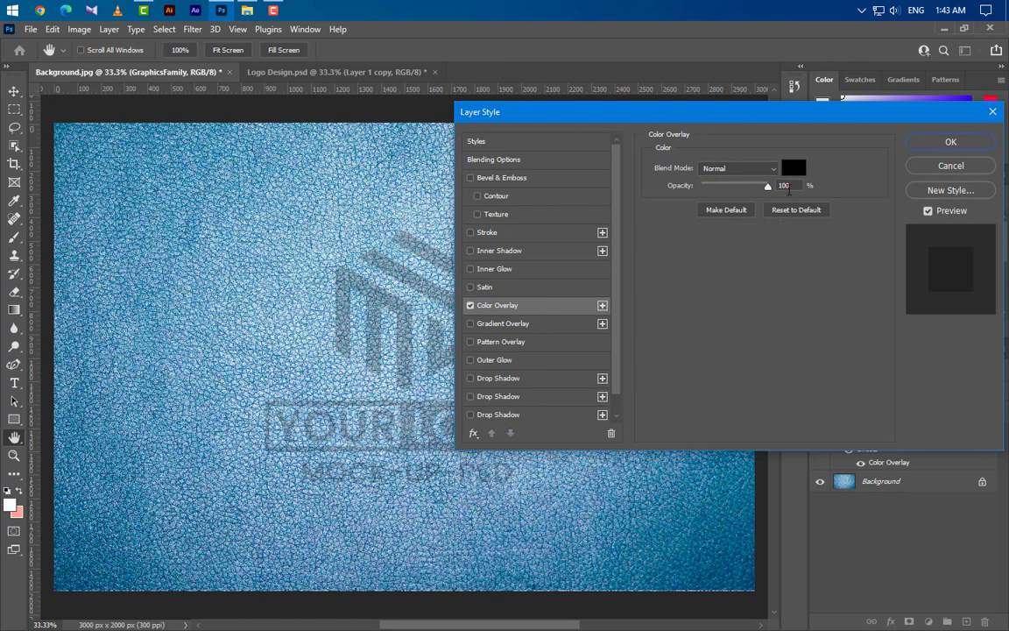
Step: Keep the GraphicsFamily layer's Color Overlay at black (000000) with Normal blending and 100% opacity, and apply the layer style
{"action": "left_click", "coordinate": [792, 166]}
{"action": "left_click", "coordinate": [956, 380]}
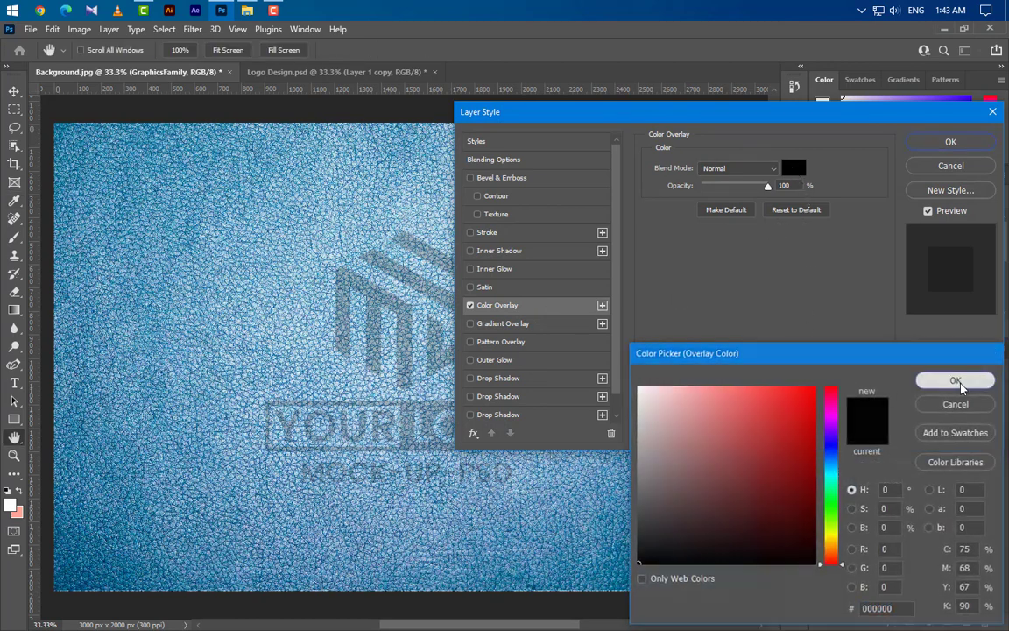
{"action": "left_click", "coordinate": [950, 142]}
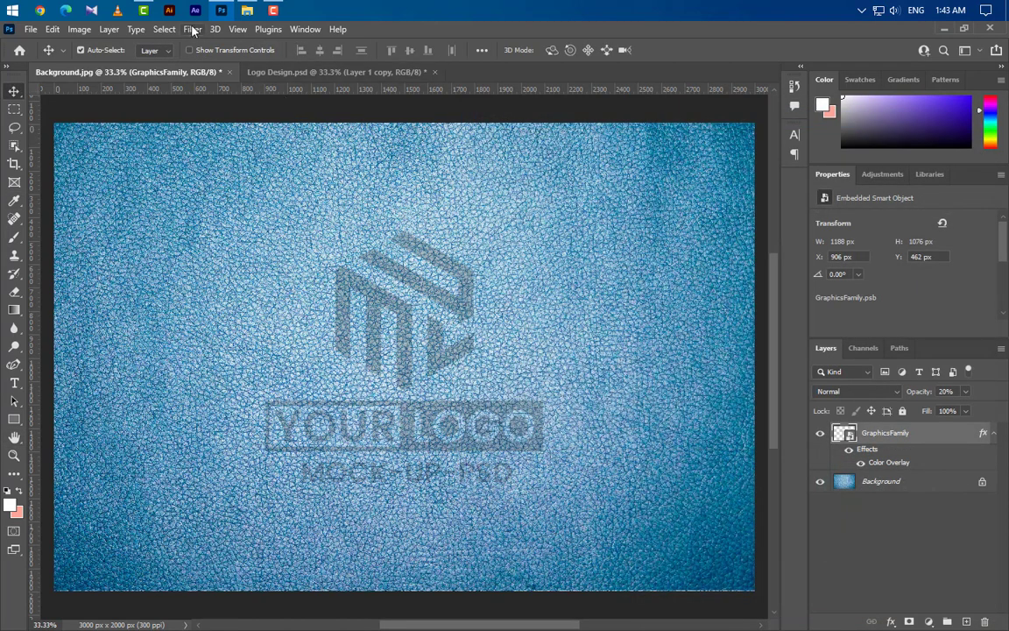
Step: Apply a Gaussian Blur with a 20-pixel radius to the GraphicsFamily smart object
{"action": "left_click", "coordinate": [192, 29]}
{"action": "mouse_move", "coordinate": [306, 207]}
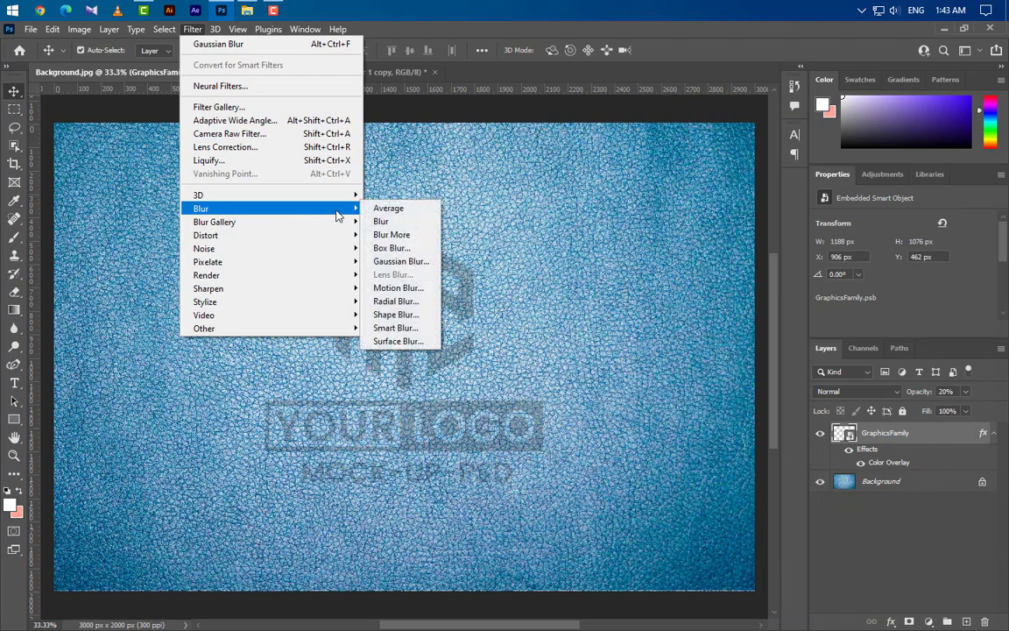
{"action": "left_click", "coordinate": [395, 261]}
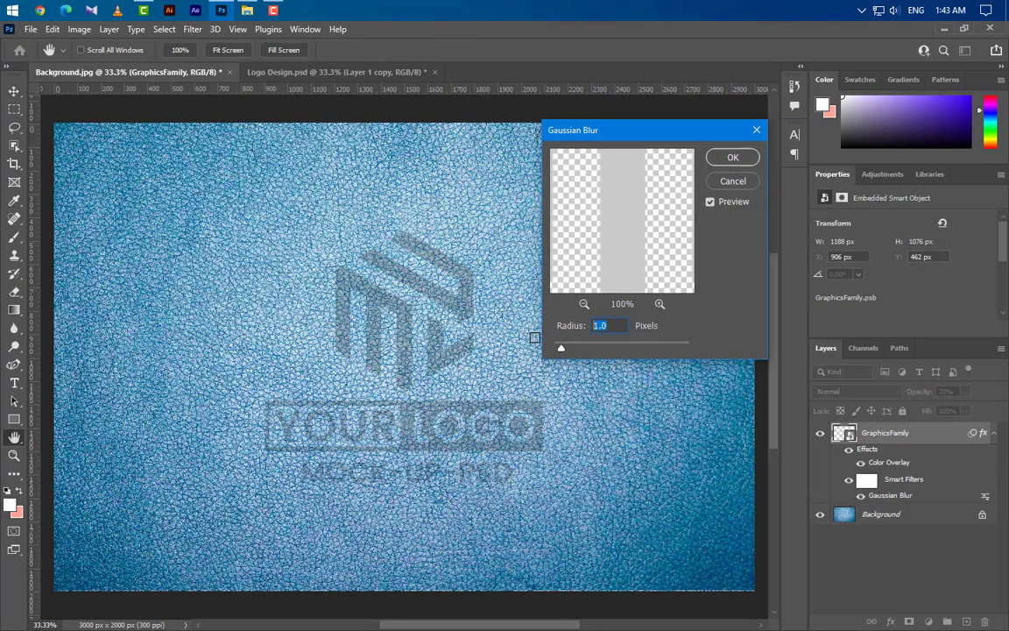
{"action": "type", "text": "20"}
{"action": "left_click", "coordinate": [751, 159]}
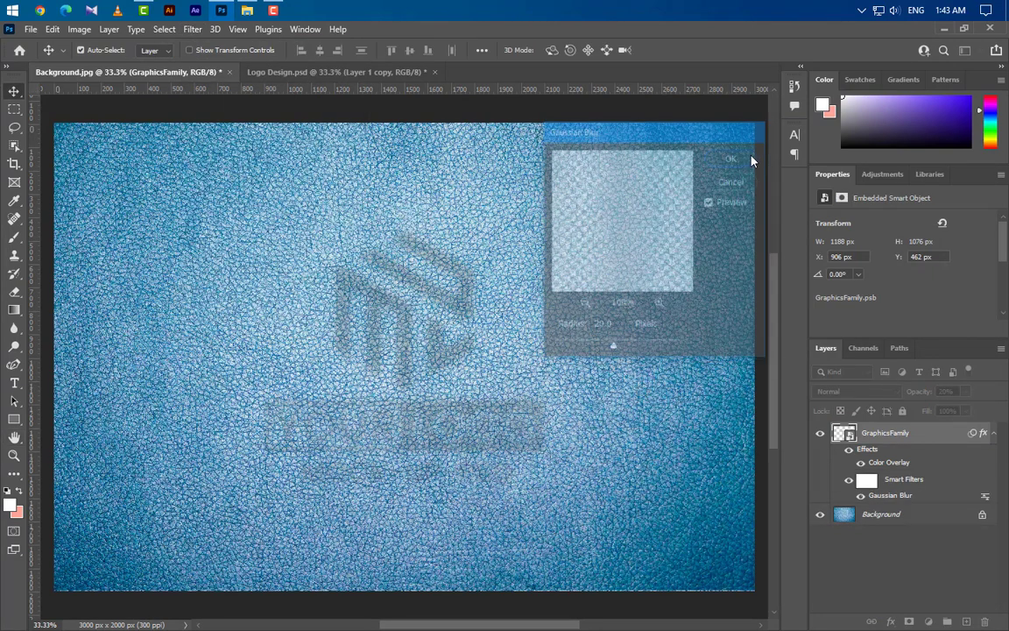
Step: Apply a Motion Blur at a 90° angle and 150-pixel distance to the GraphicsFamily layer
{"action": "left_click", "coordinate": [192, 29]}
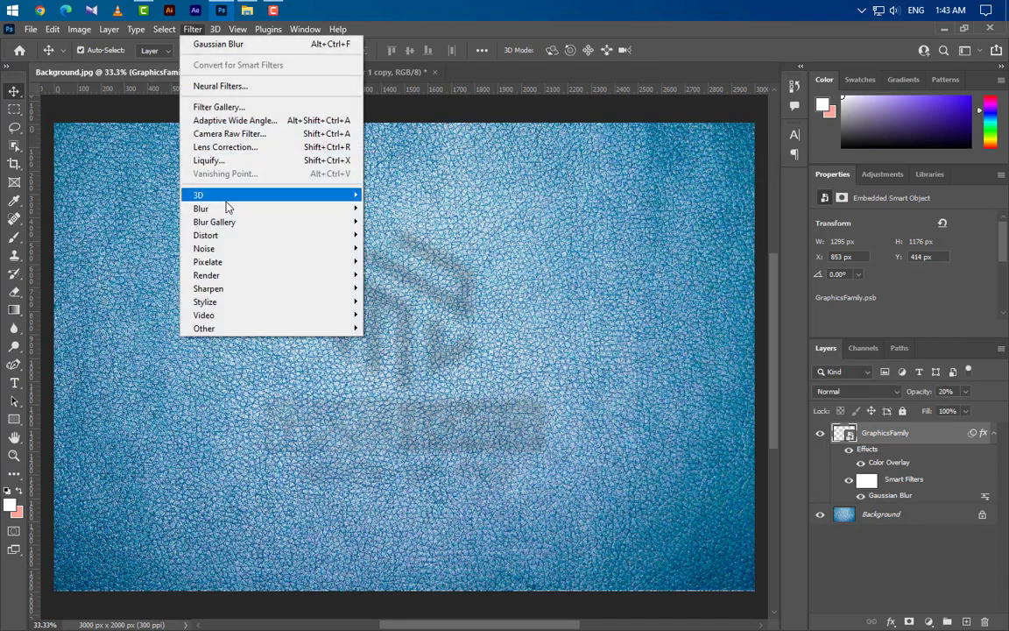
{"action": "mouse_move", "coordinate": [331, 208]}
{"action": "left_click", "coordinate": [412, 287]}
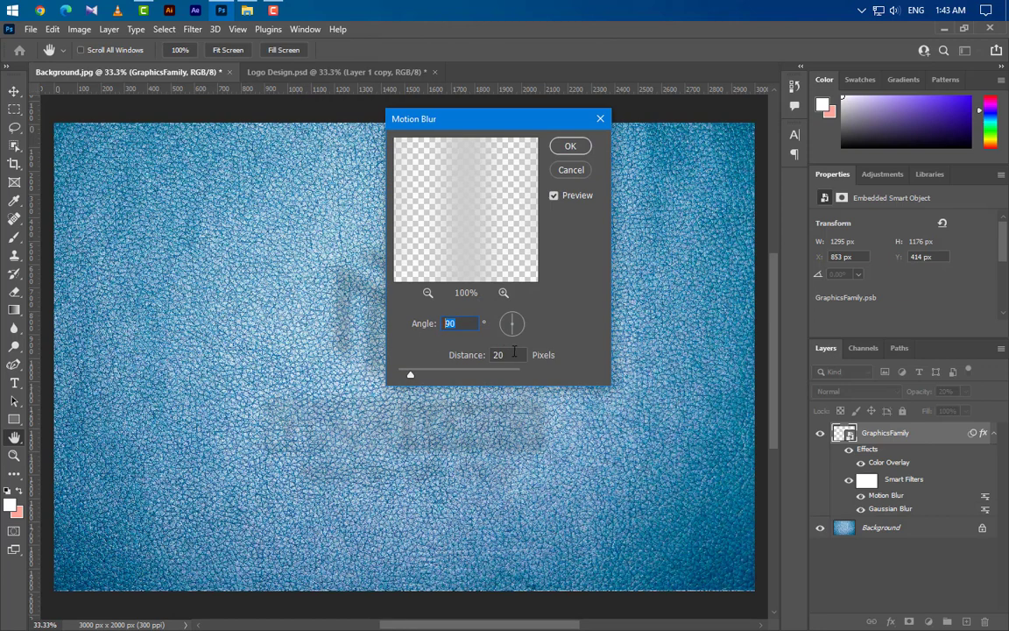
{"action": "key", "text": "Tab"}
{"action": "type", "text": "150"}
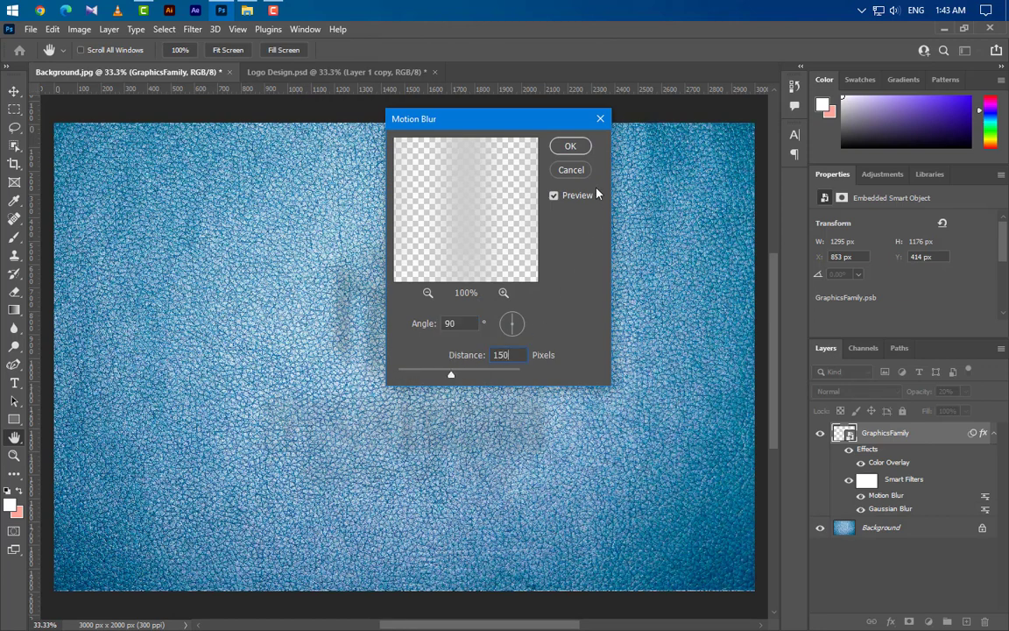
{"action": "left_click", "coordinate": [571, 147]}
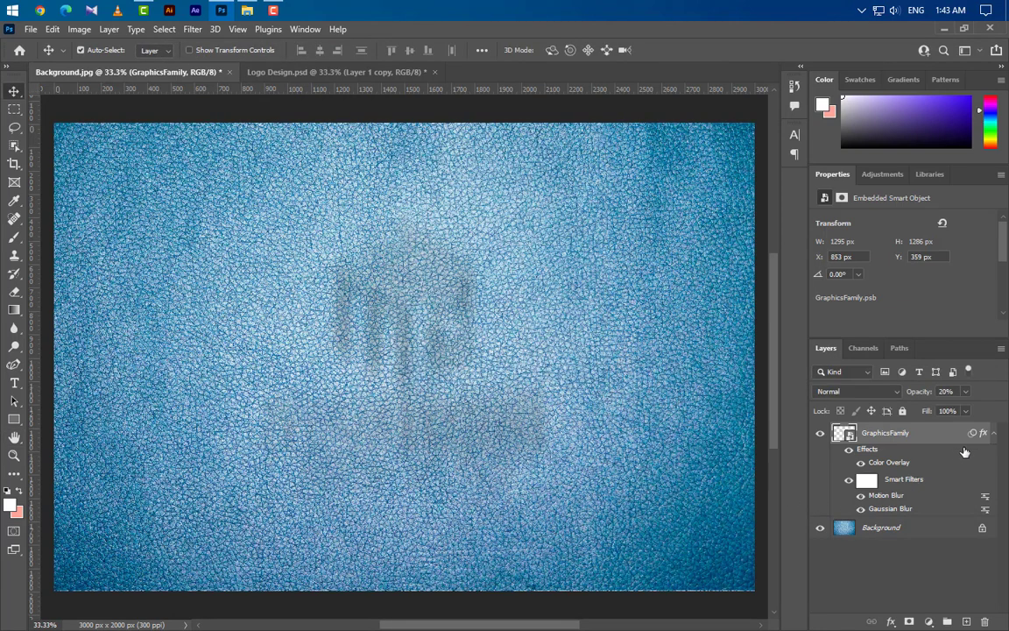
Step: Collapse the GraphicsFamily layer's effects and duplicate the layer as GraphicsFamily copy within Background.jpg
{"action": "left_click", "coordinate": [994, 433]}
{"action": "right_click", "coordinate": [980, 435]}
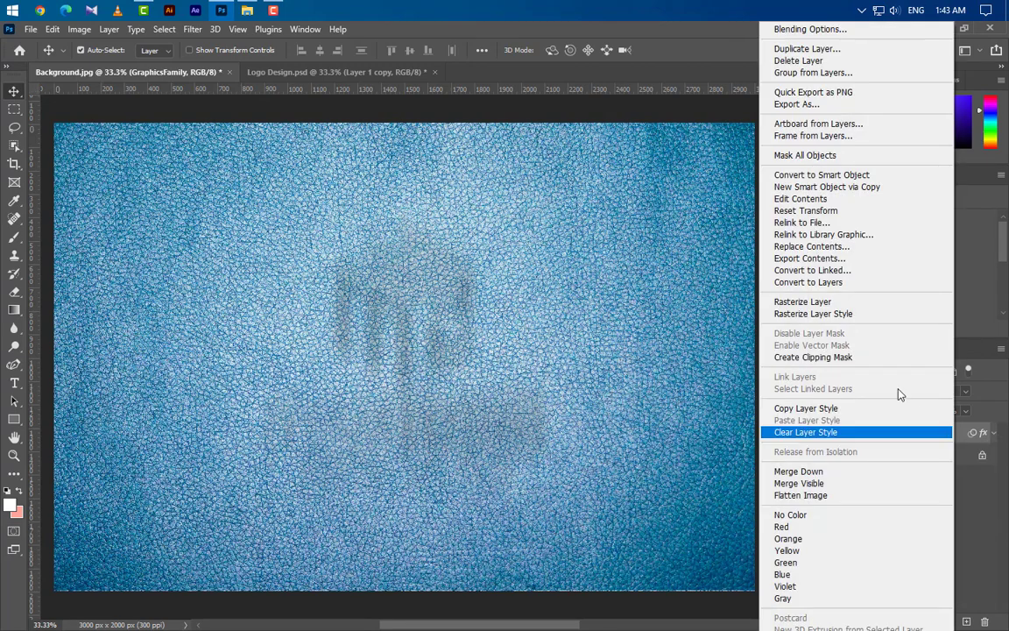
{"action": "left_click", "coordinate": [767, 50]}
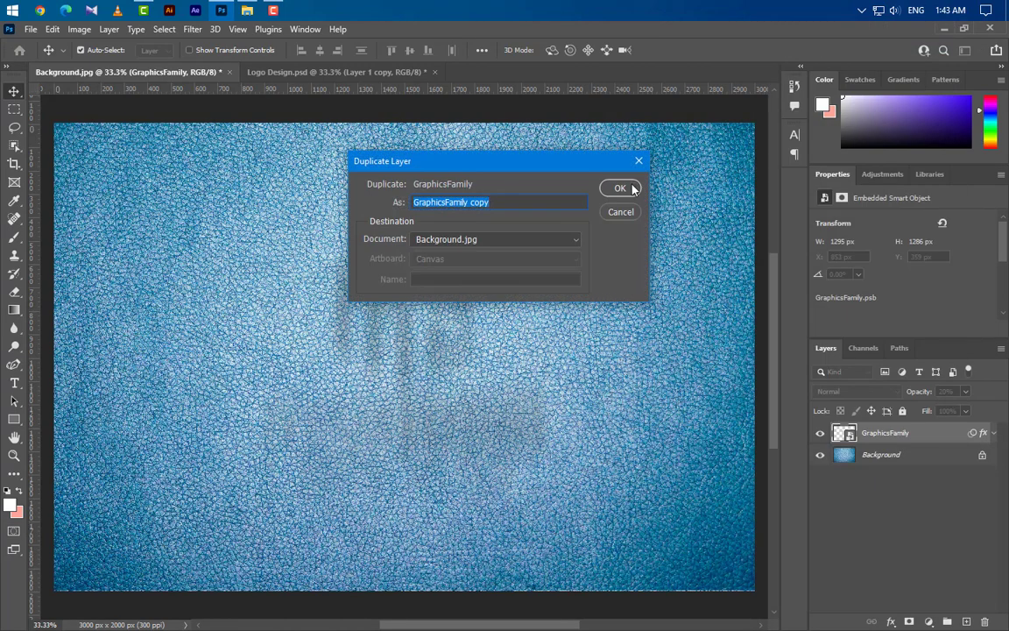
{"action": "left_click", "coordinate": [622, 188]}
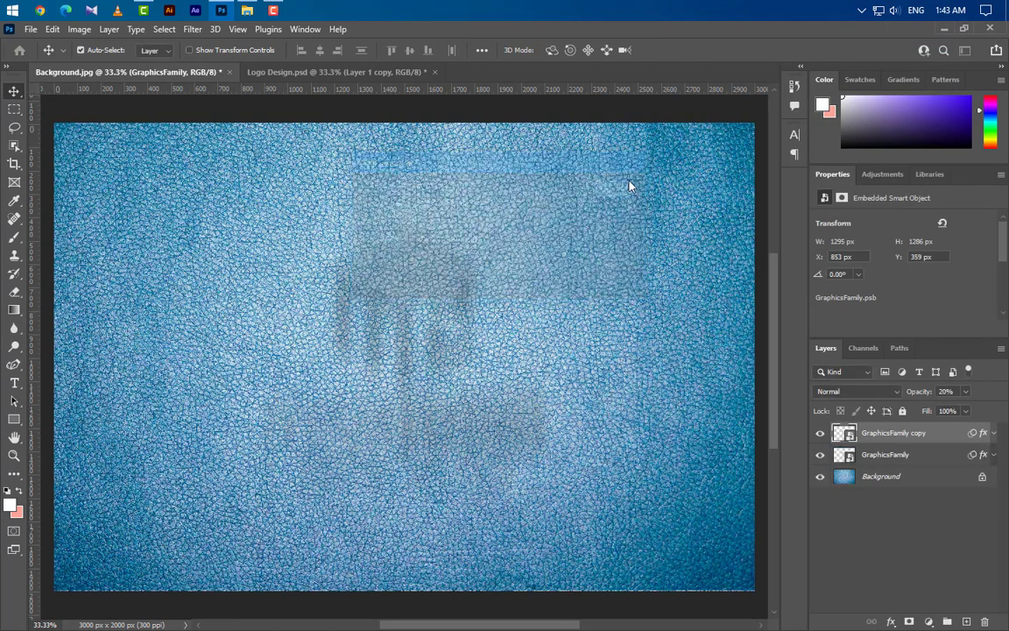
Step: Set the Motion Blur distance of the GraphicsFamily copy layer to 20 pixels
{"action": "left_click", "coordinate": [993, 433]}
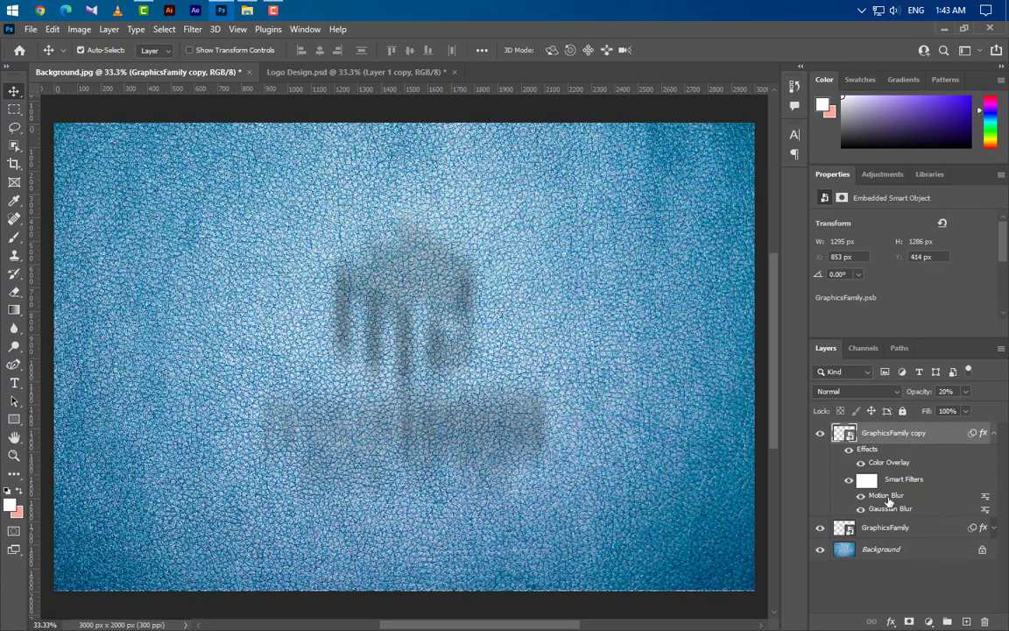
{"action": "double_click", "coordinate": [886, 495]}
{"action": "double_click", "coordinate": [519, 352]}
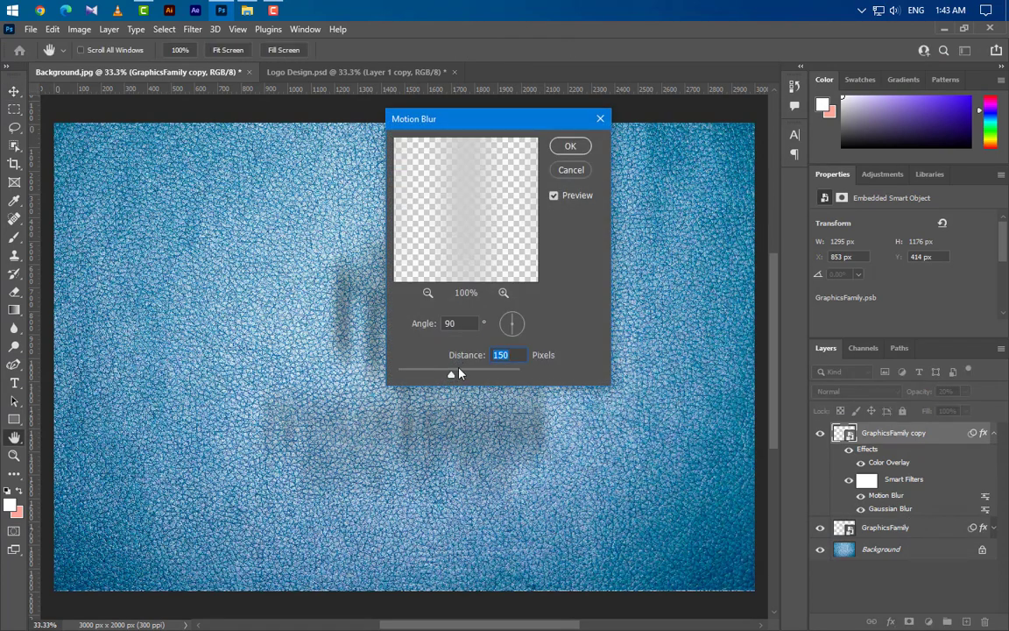
{"action": "type", "text": "20"}
{"action": "left_click", "coordinate": [571, 147]}
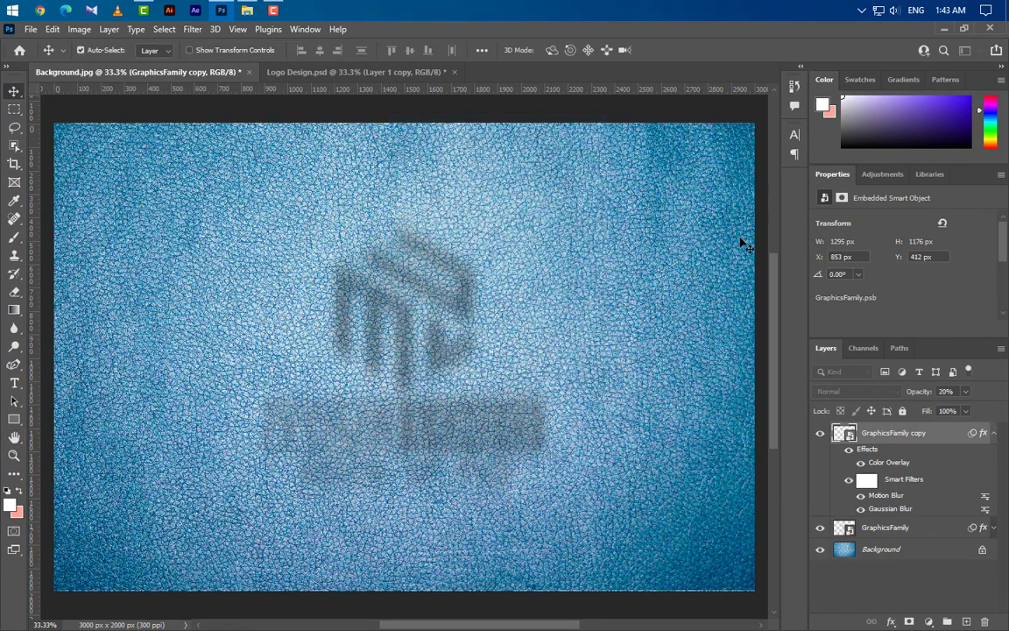
Step: Set the Gaussian Blur radius of the GraphicsFamily copy layer to 8 pixels
{"action": "double_click", "coordinate": [890, 509]}
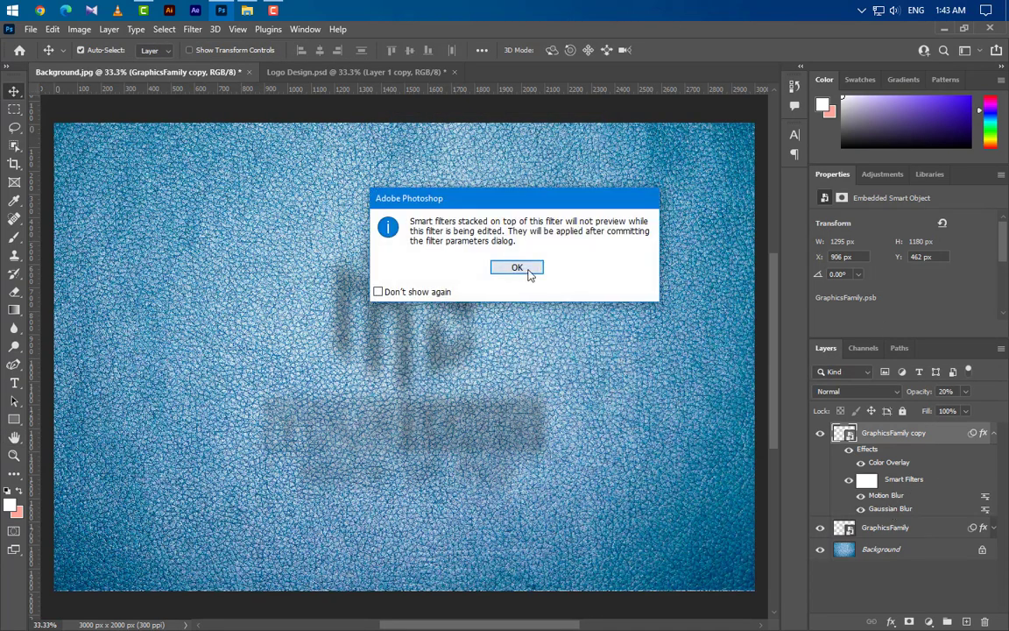
{"action": "left_click", "coordinate": [526, 268]}
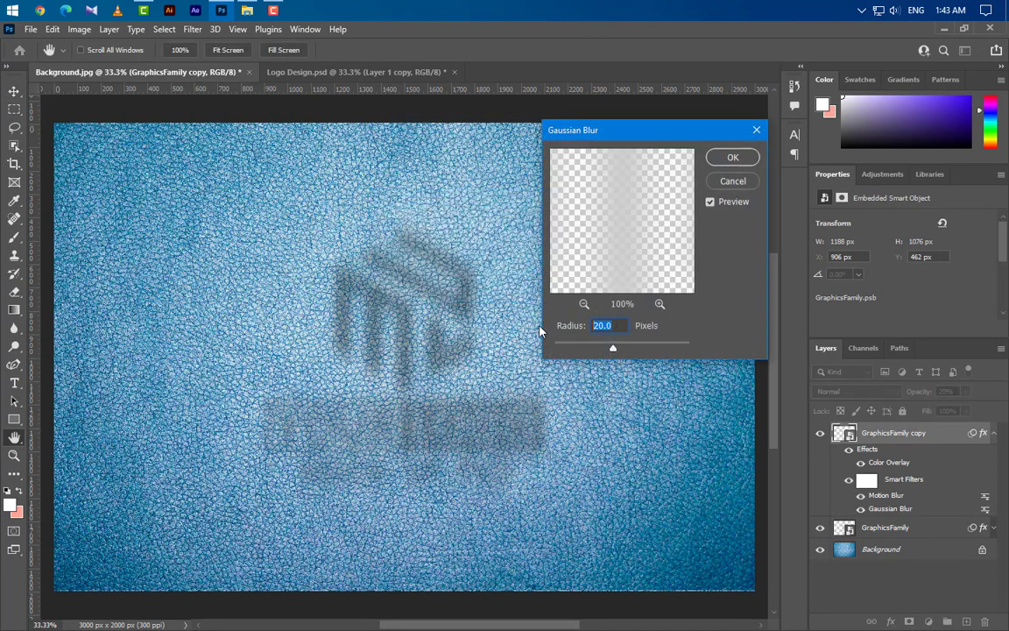
{"action": "type", "text": "8"}
{"action": "left_click", "coordinate": [732, 158]}
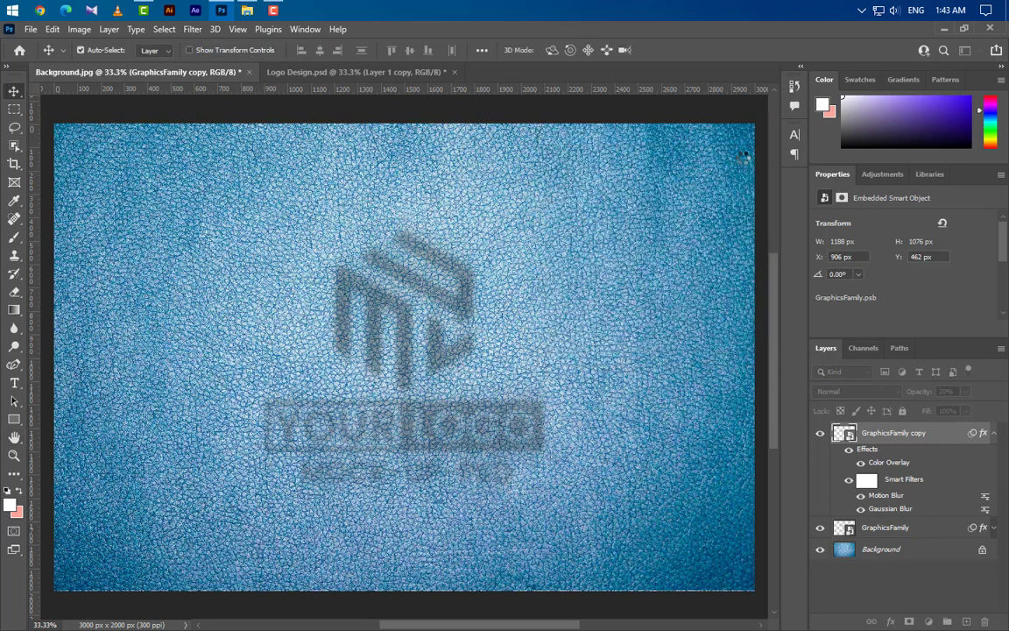
Step: Duplicate the GraphicsFamily copy layer as GraphicsFamily copy 2, and remove the duplicate's layer style and smart filters
{"action": "left_click", "coordinate": [996, 436]}
{"action": "right_click", "coordinate": [947, 438]}
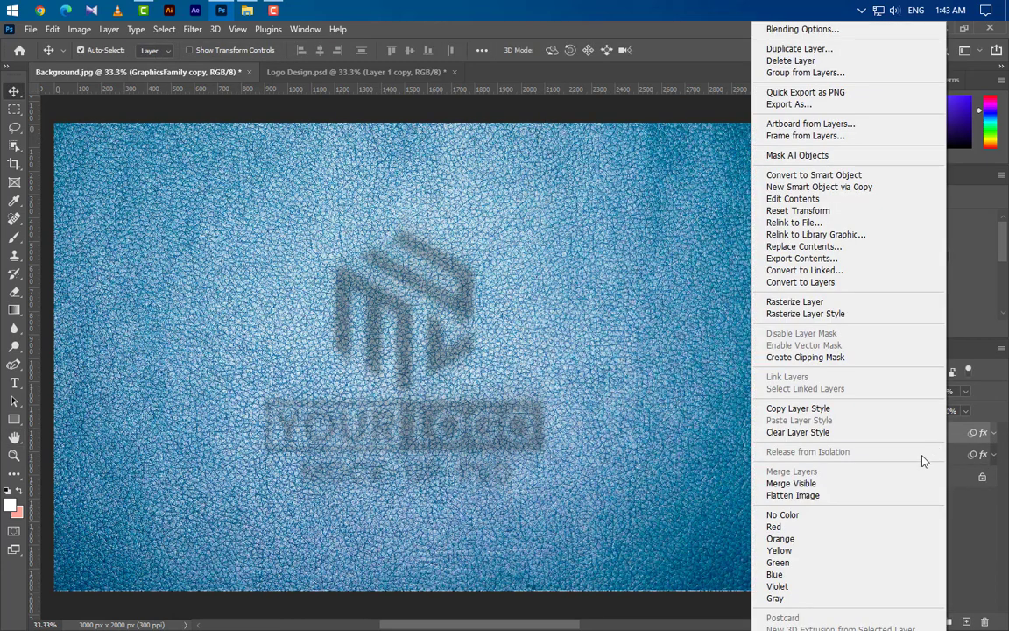
{"action": "left_click", "coordinate": [789, 49]}
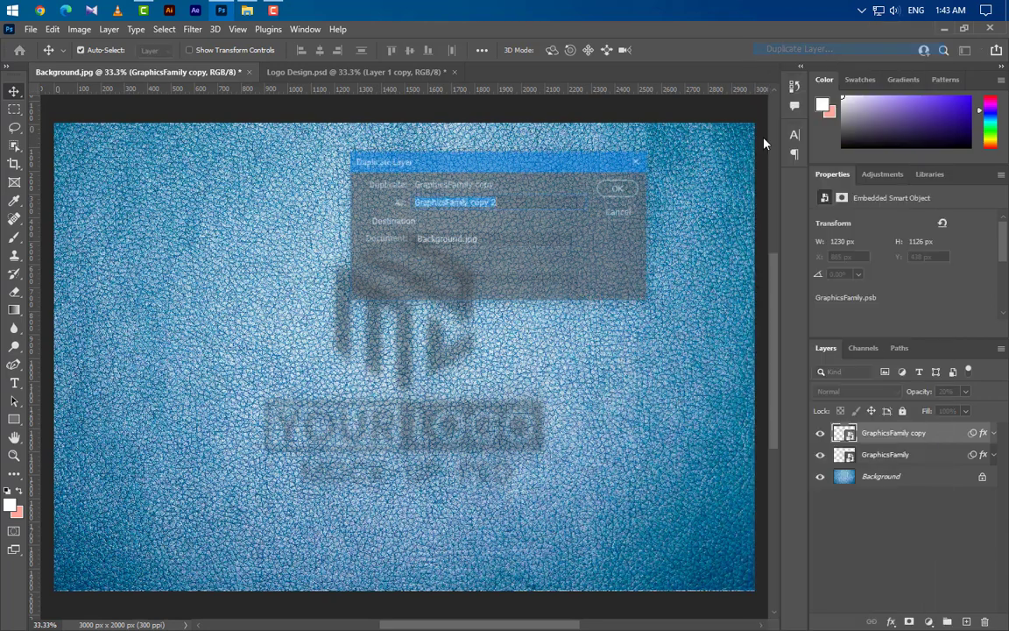
{"action": "left_click", "coordinate": [616, 189]}
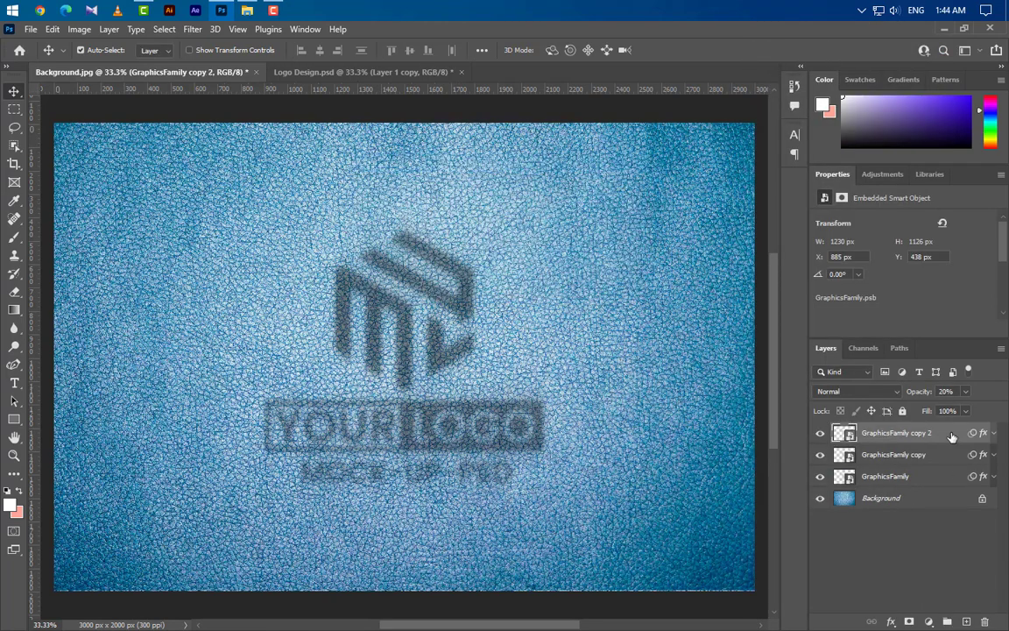
{"action": "right_click", "coordinate": [952, 436]}
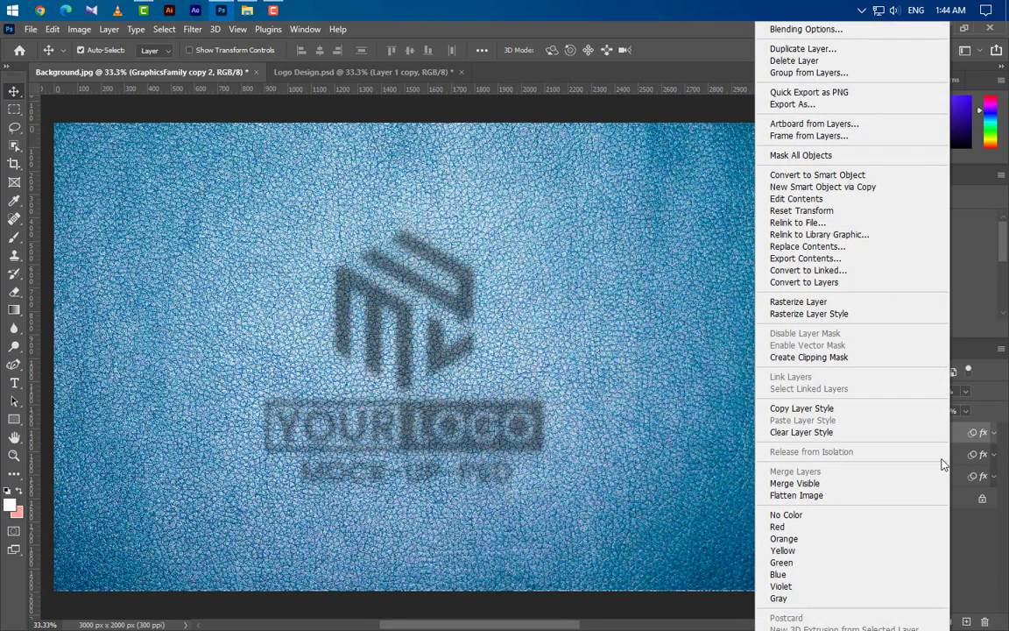
{"action": "left_click", "coordinate": [801, 432]}
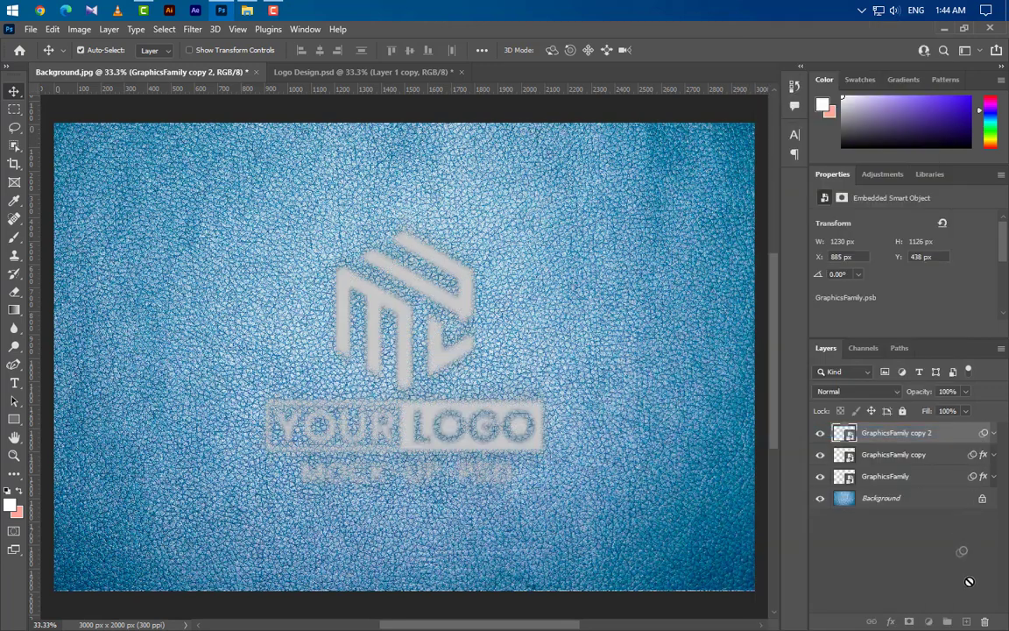
Step: Add a Color Overlay to GraphicsFamily copy 2 using black (000000), Normal blending and 100% opacity
{"action": "right_click", "coordinate": [953, 436]}
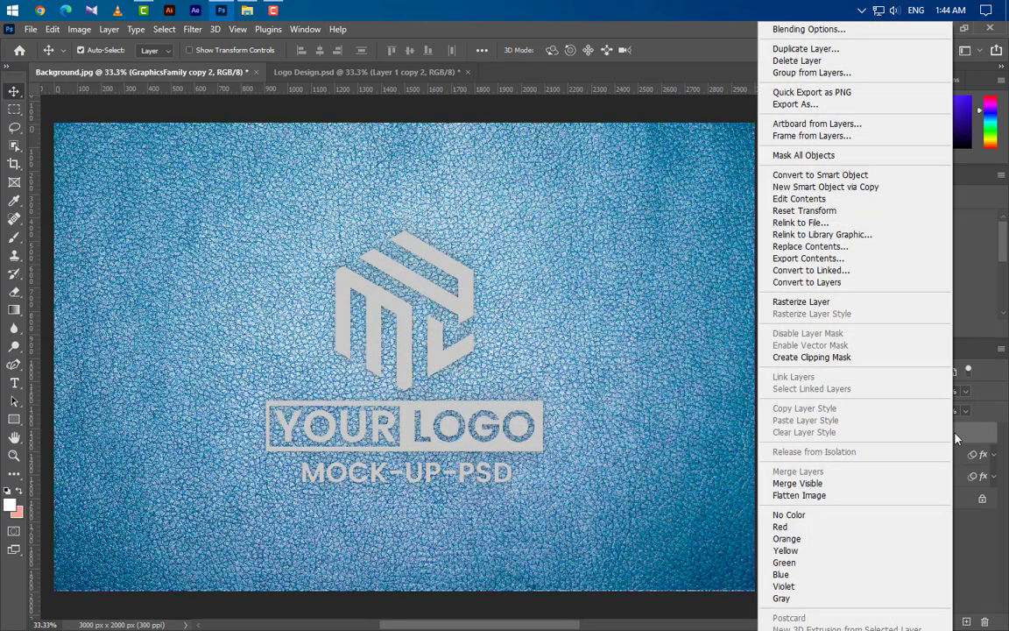
{"action": "left_click", "coordinate": [800, 30]}
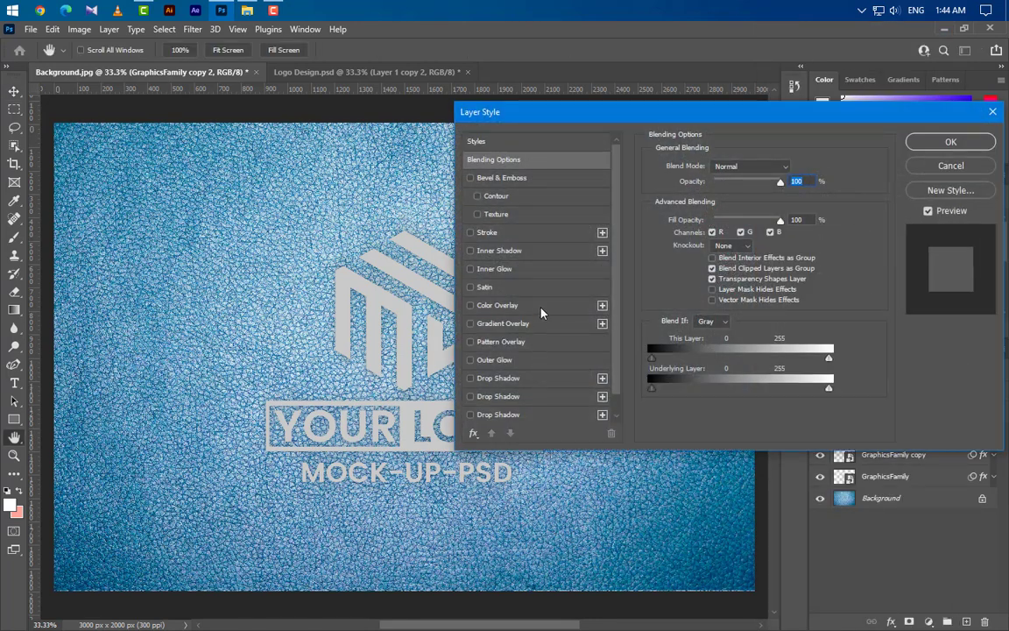
{"action": "left_click", "coordinate": [542, 308]}
{"action": "left_click", "coordinate": [793, 168]}
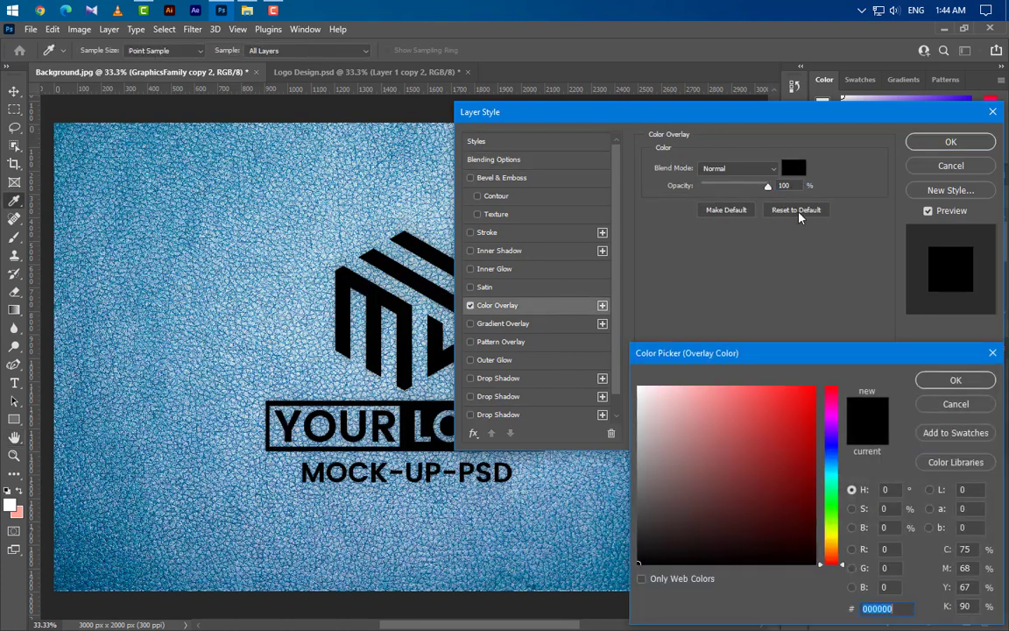
{"action": "left_click", "coordinate": [974, 382]}
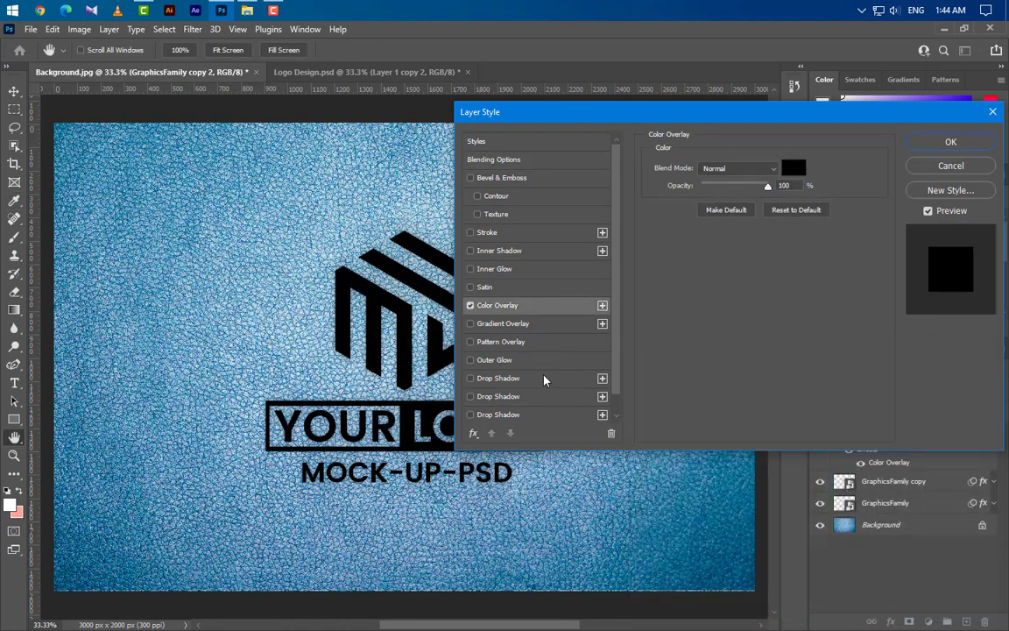
Step: Enable the first Drop Shadow with black, Multiply blending, 75% opacity, 90° angle, 5 px distance, 5% spread and 5 px size
{"action": "left_click", "coordinate": [543, 378]}
{"action": "left_click_drag", "start_coordinate": [797, 184], "coordinate": [719, 207]}
{"action": "left_click_drag", "start_coordinate": [796, 230], "coordinate": [771, 261]}
{"action": "left_click", "coordinate": [793, 168]}
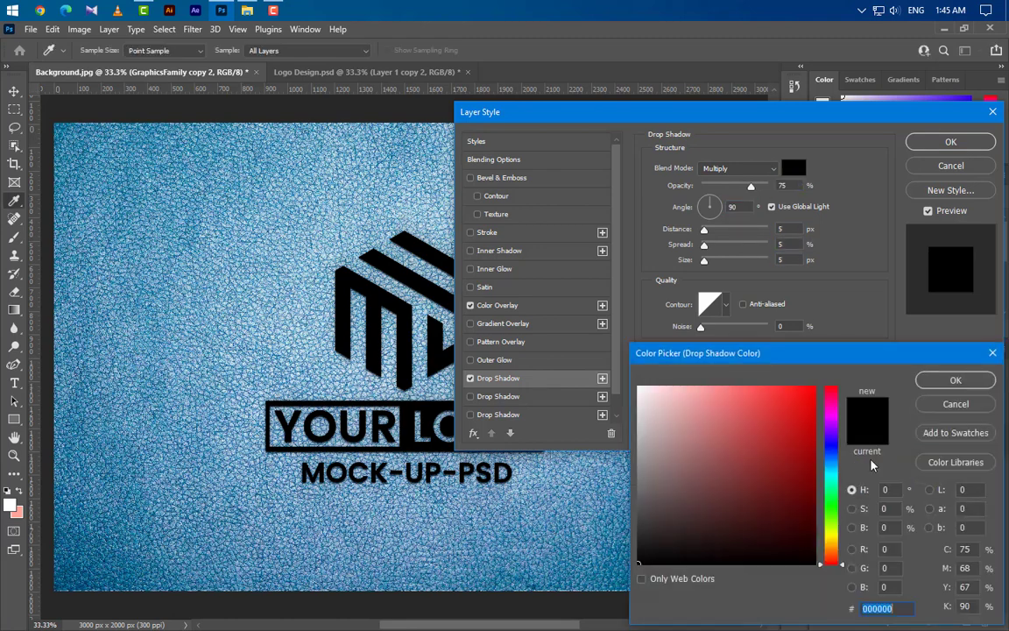
{"action": "left_click", "coordinate": [955, 383]}
{"action": "left_click", "coordinate": [738, 168]}
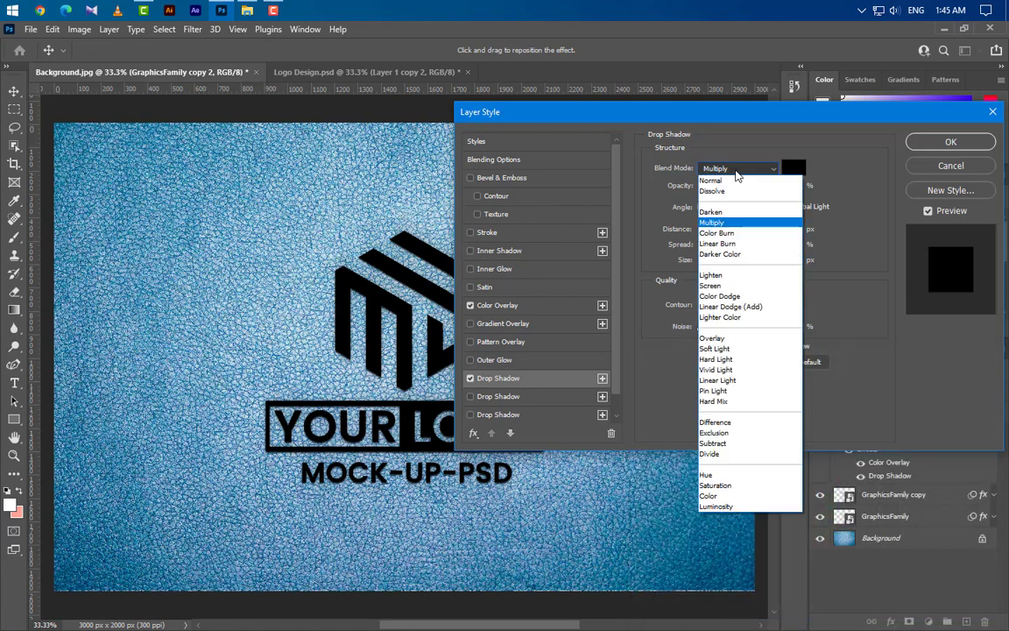
{"action": "left_click", "coordinate": [713, 223]}
Step: Enable the second Drop Shadow with 65% opacity, 90° angle, 7 px distance, 5% spread and 7 px size
{"action": "left_click", "coordinate": [568, 395]}
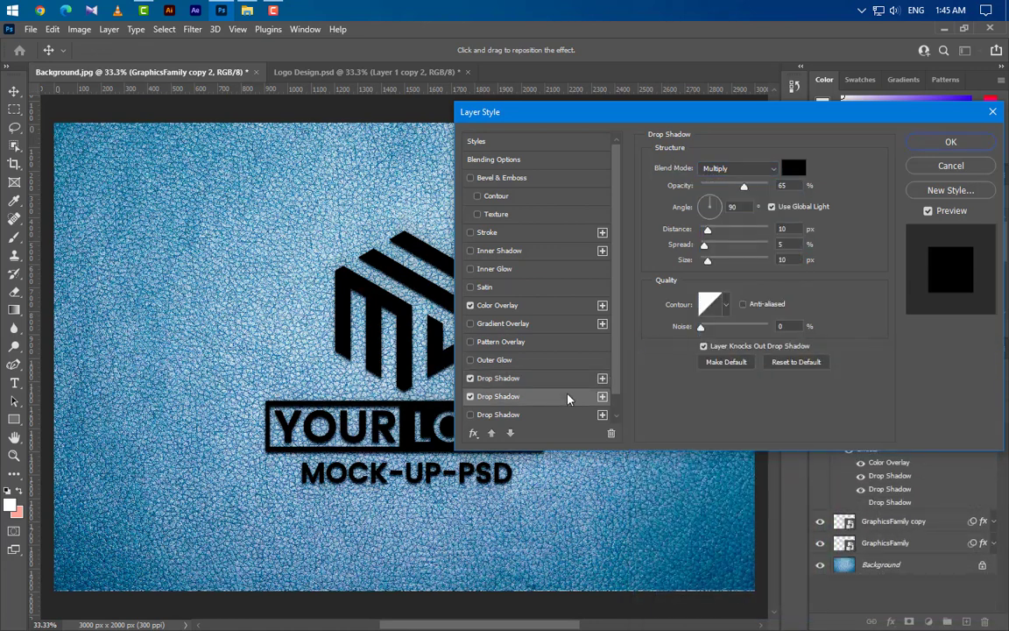
{"action": "left_click_drag", "start_coordinate": [797, 187], "coordinate": [719, 207]}
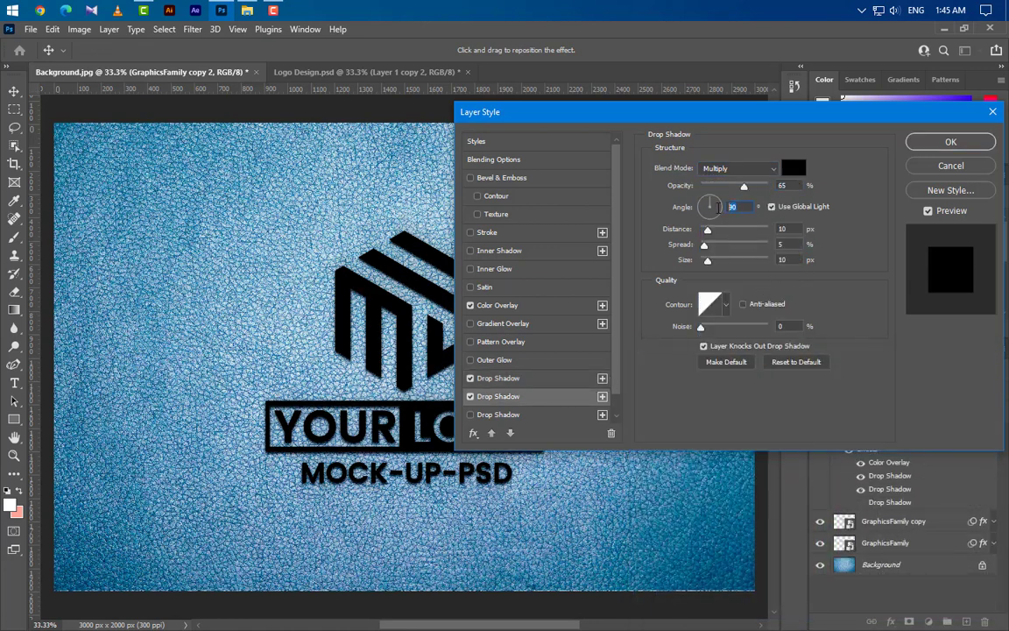
{"action": "left_click_drag", "start_coordinate": [793, 227], "coordinate": [758, 259]}
{"action": "type", "text": "77"}
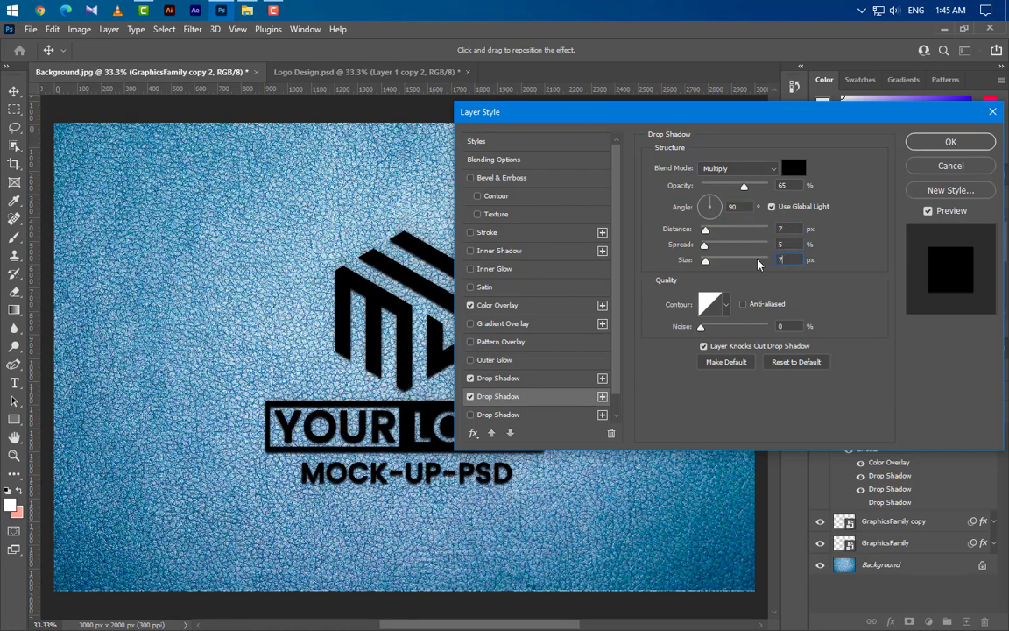
Step: Enable the third Drop Shadow with 65% opacity, 90° angle, 7 px distance, 10% spread and 12 px size
{"action": "left_click", "coordinate": [526, 414]}
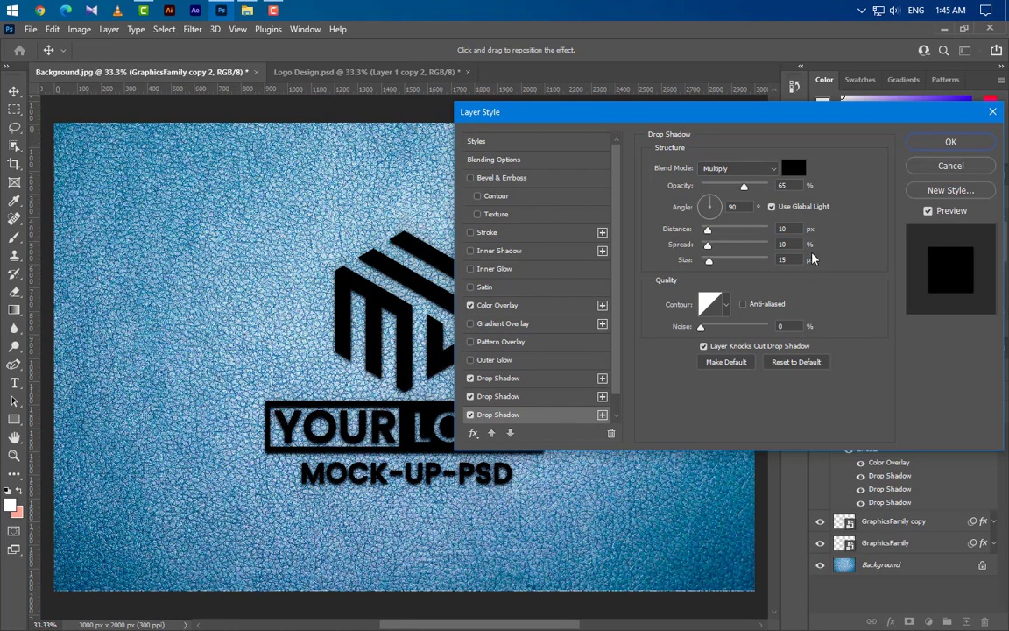
{"action": "left_click", "coordinate": [777, 229]}
{"action": "type", "text": "7"}
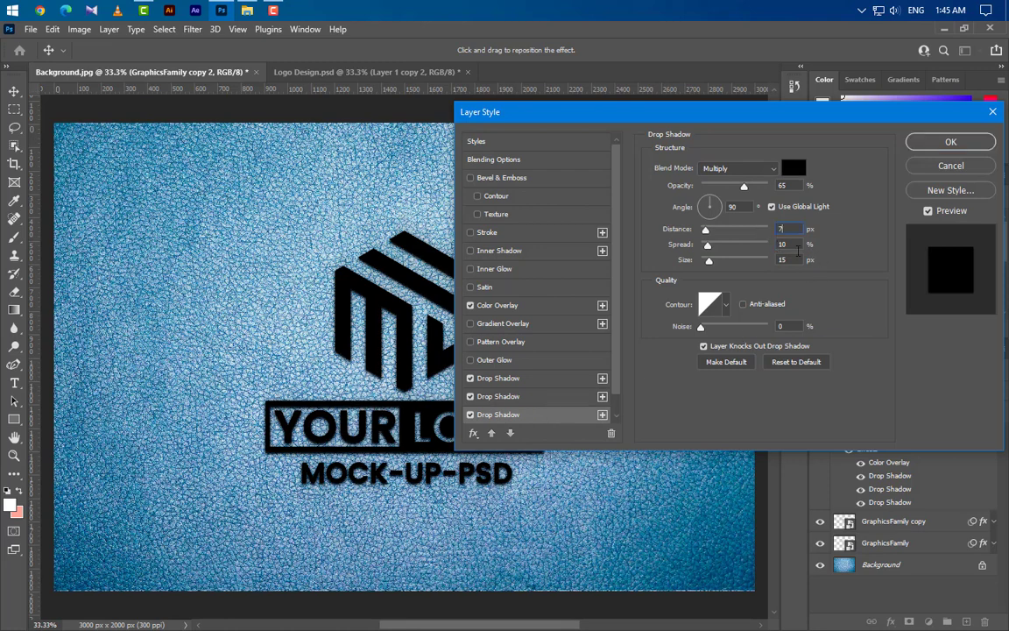
{"action": "key", "text": "Tab"}
{"action": "key", "text": "Tab"}
{"action": "type", "text": "12"}
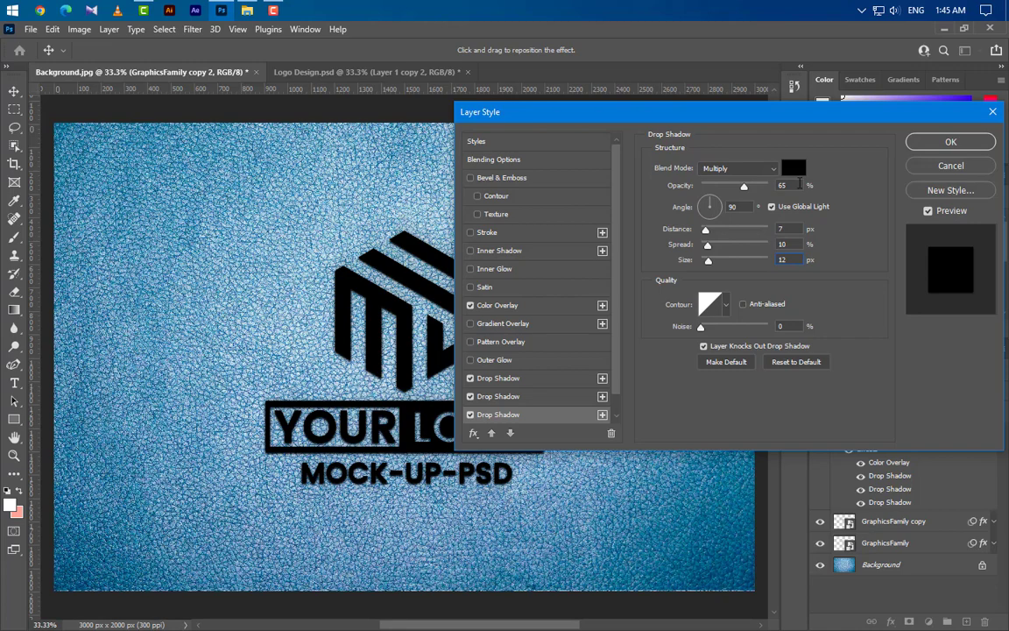
Step: Apply the layer style settings and duplicate the GraphicsFamily copy 2 layer within Background.jpg
{"action": "left_click_drag", "start_coordinate": [799, 184], "coordinate": [721, 211]}
{"action": "left_click", "coordinate": [955, 143]}
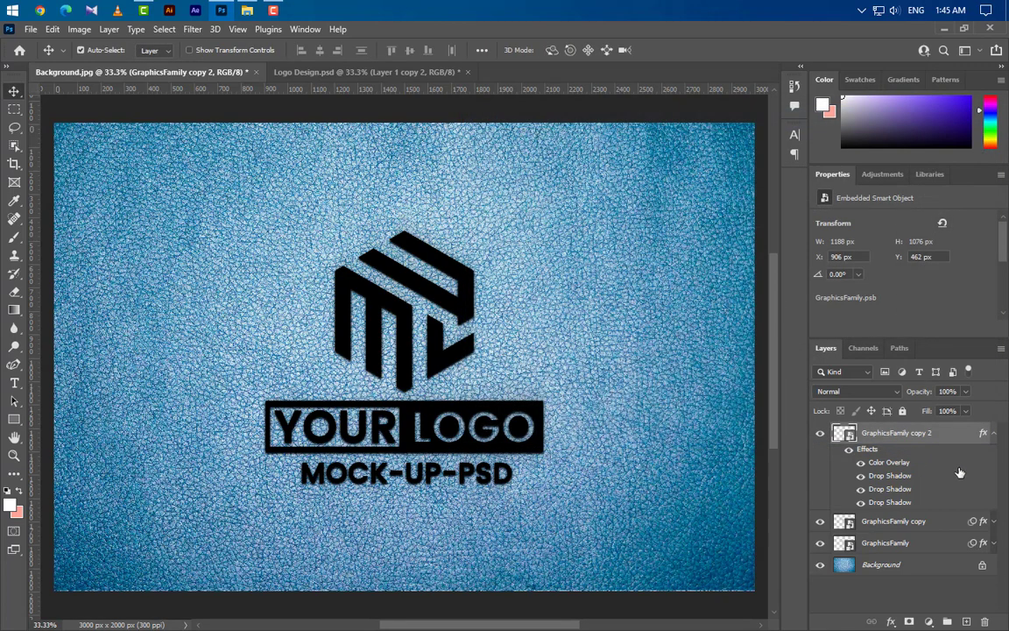
{"action": "right_click", "coordinate": [867, 428]}
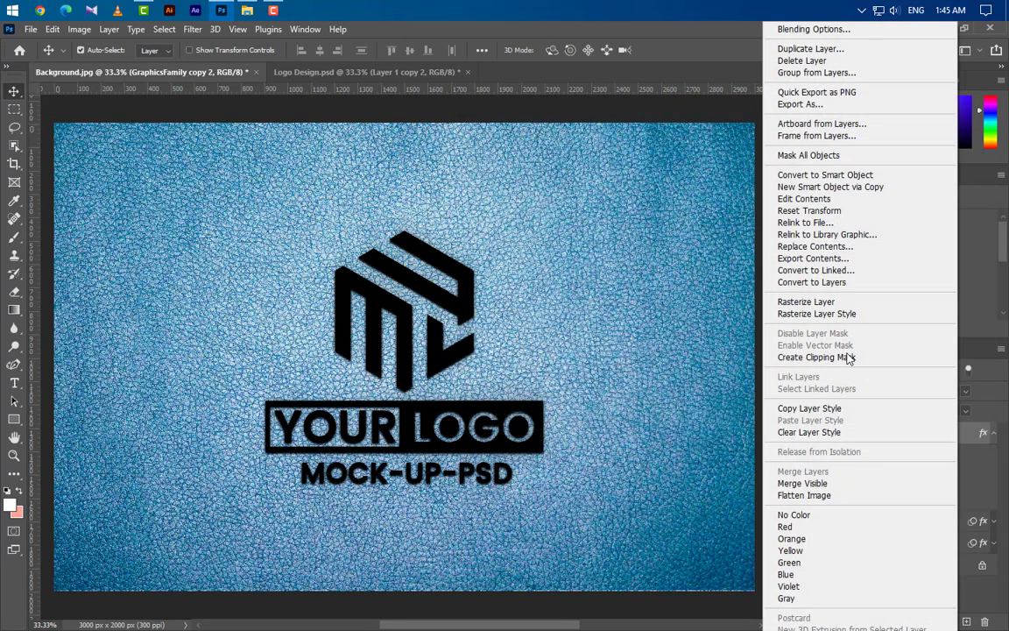
{"action": "left_click", "coordinate": [811, 48]}
{"action": "left_click", "coordinate": [634, 188]}
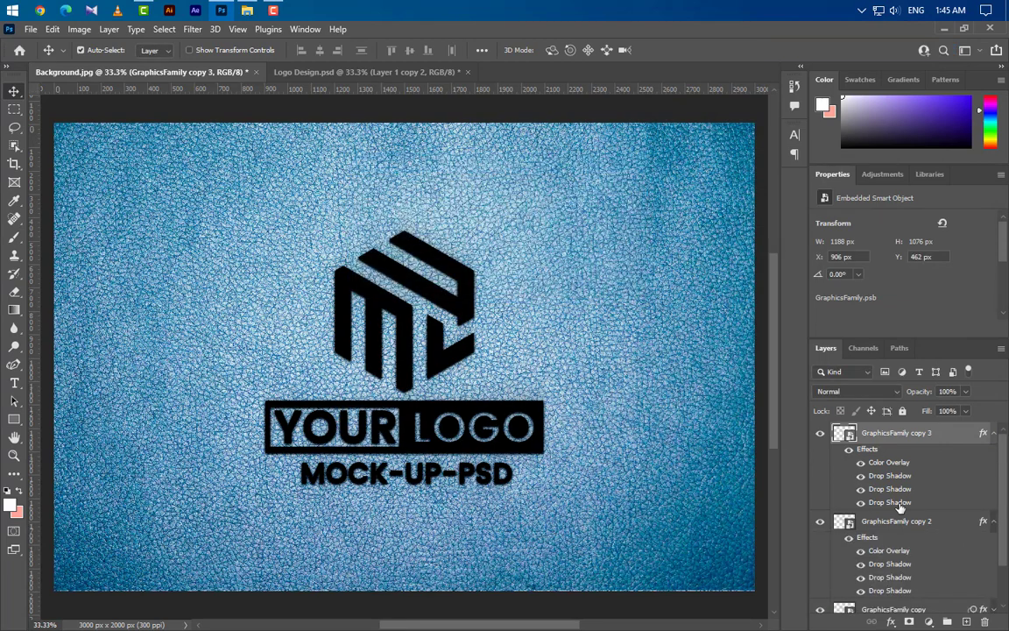
Step: Collapse the effects list of GraphicsFamily copy 2 and clear the layer style from GraphicsFamily copy 3
{"action": "left_click", "coordinate": [995, 523]}
{"action": "right_click", "coordinate": [858, 431]}
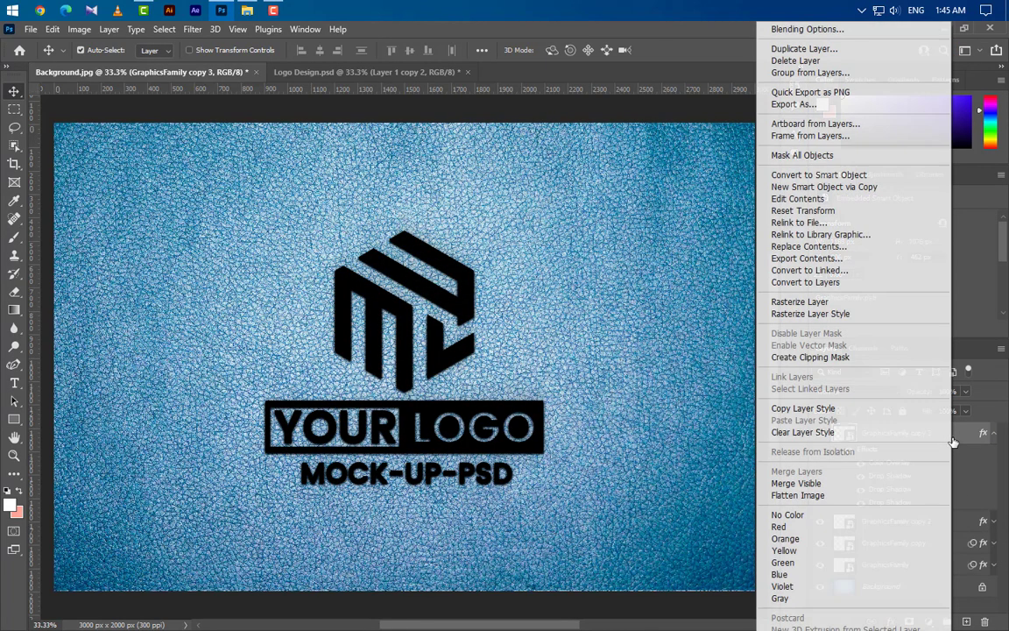
{"action": "left_click", "coordinate": [810, 432]}
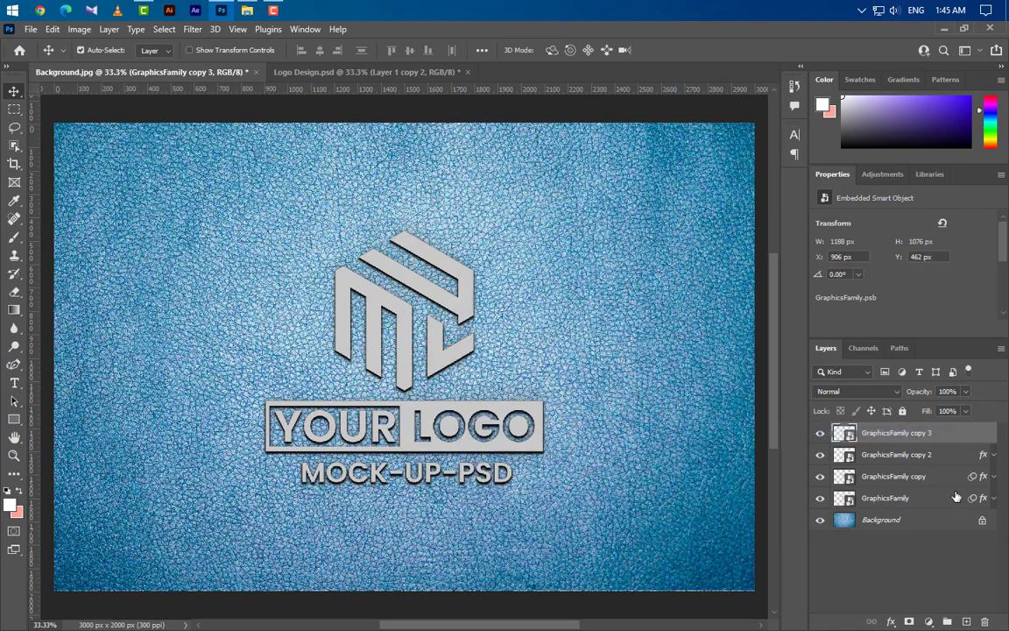
Step: Add a Gradient Overlay to GraphicsFamily copy 3 with Multiply blending, 50% opacity, Linear style, 90° angle and 100% scale
{"action": "right_click", "coordinate": [858, 433]}
{"action": "left_click", "coordinate": [795, 30]}
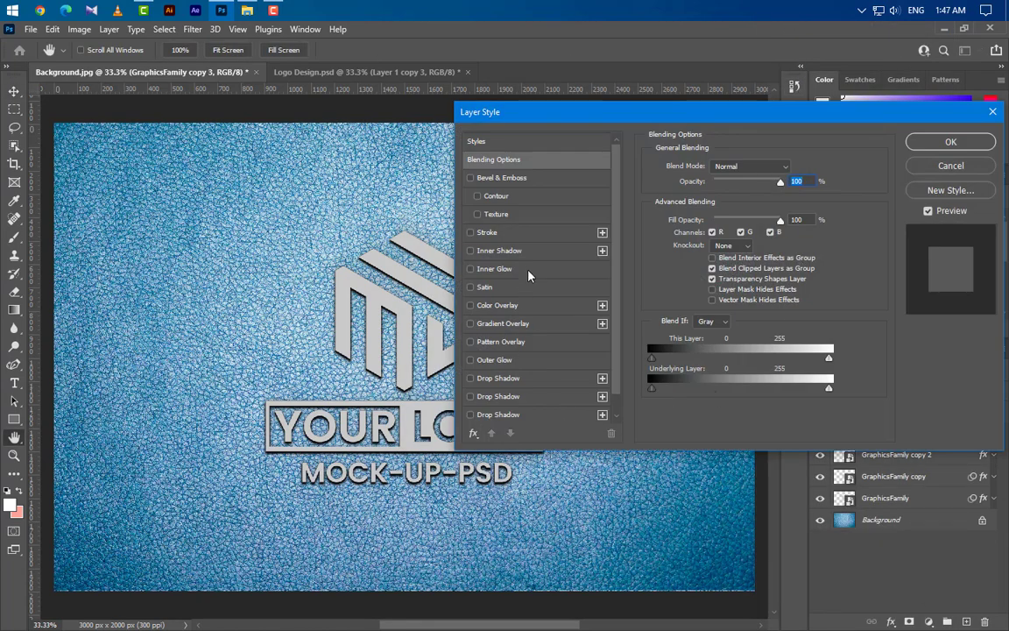
{"action": "left_click", "coordinate": [537, 325]}
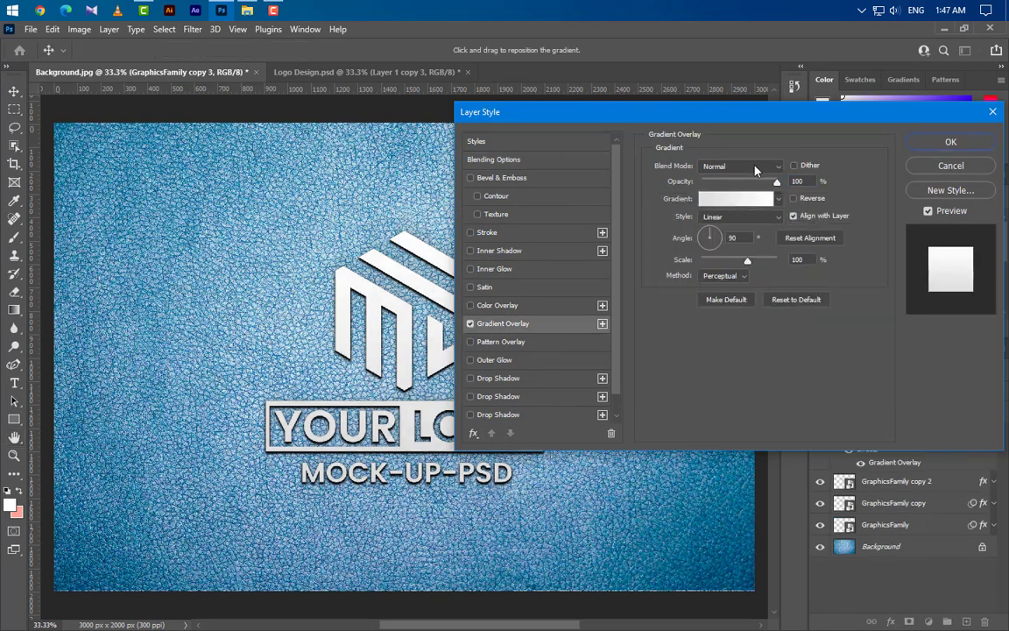
{"action": "left_click", "coordinate": [701, 166]}
{"action": "left_click", "coordinate": [746, 222]}
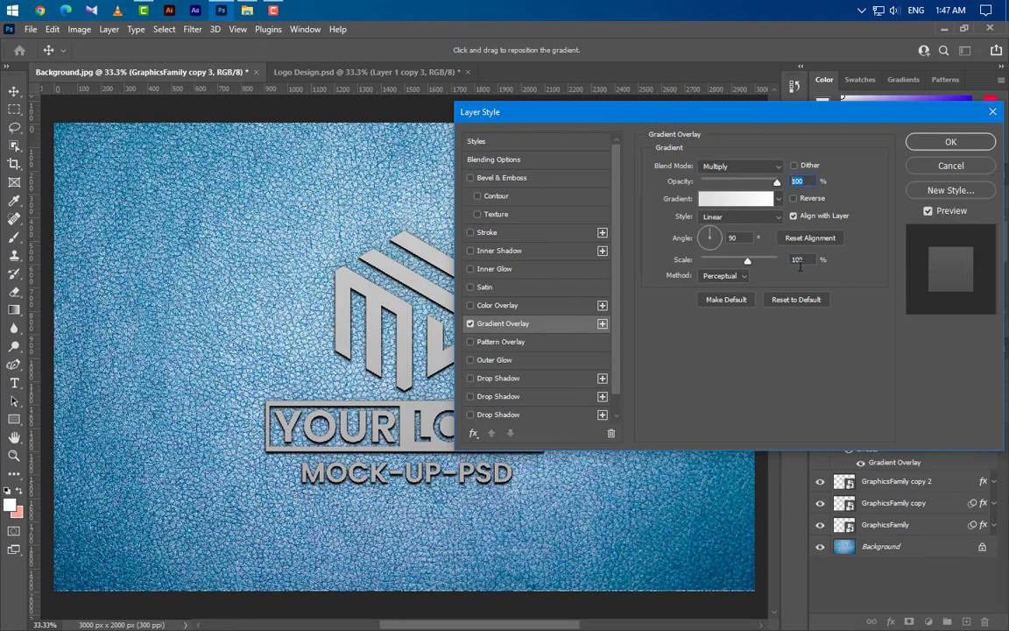
{"action": "type", "text": "50"}
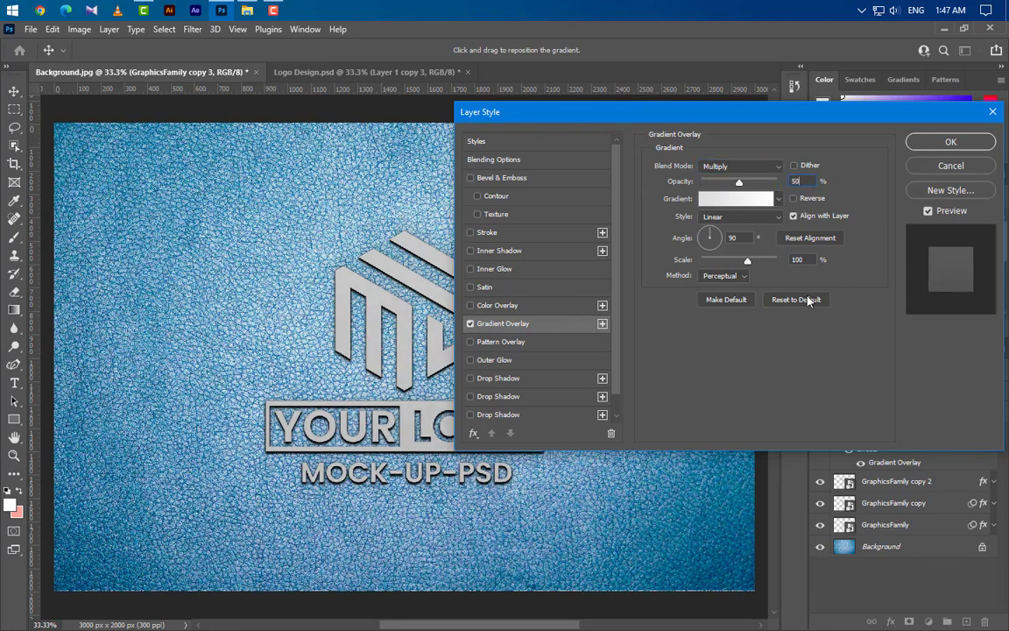
{"action": "left_click_drag", "start_coordinate": [745, 237], "coordinate": [701, 239]}
{"action": "left_click_drag", "start_coordinate": [819, 266], "coordinate": [760, 265]}
Step: Define the overlay gradient with a light grey (dedede) stop at 0% and a white (ffffff) stop at 100%
{"action": "left_click", "coordinate": [743, 198]}
{"action": "left_click", "coordinate": [692, 440]}
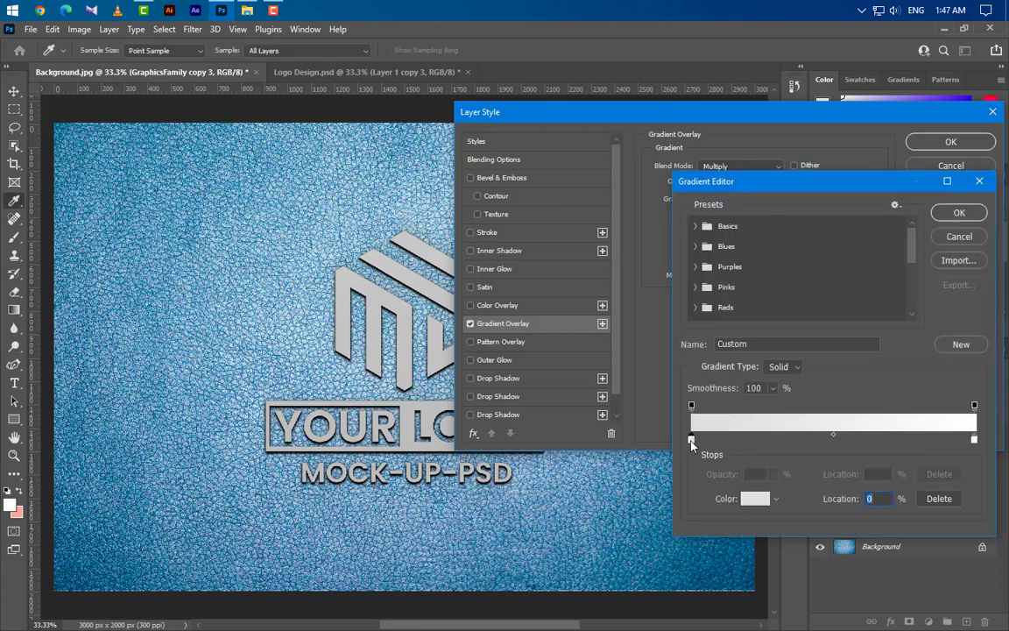
{"action": "double_click", "coordinate": [692, 439]}
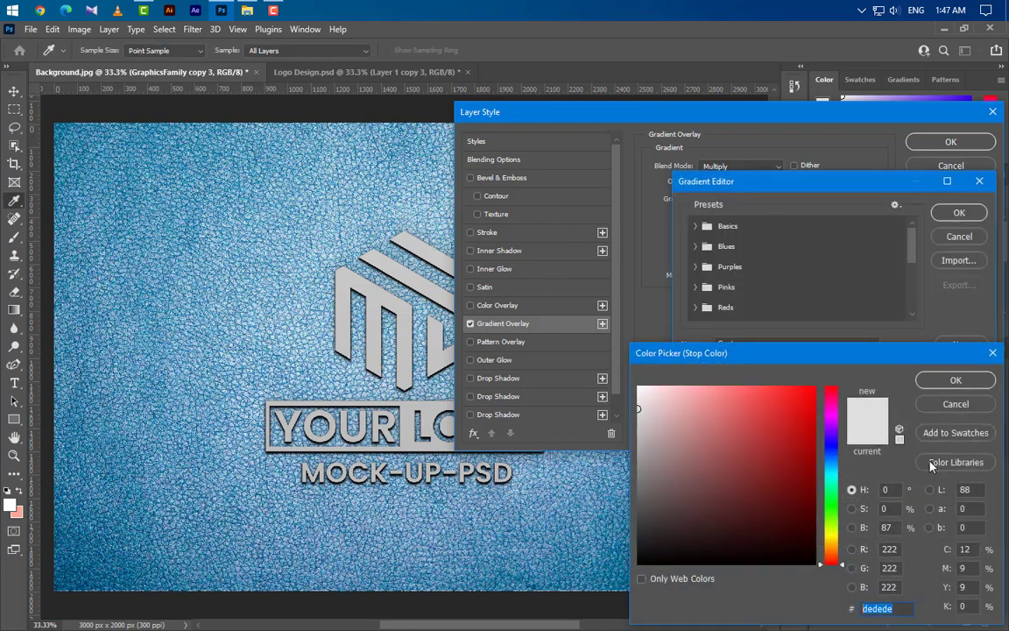
{"action": "left_click", "coordinate": [936, 383]}
{"action": "left_click", "coordinate": [974, 439]}
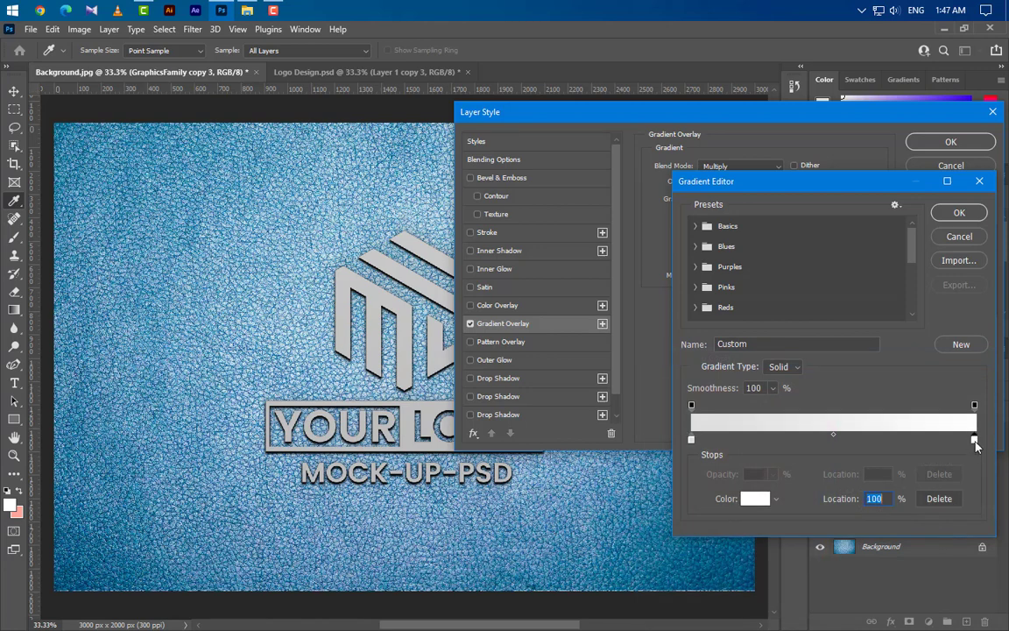
{"action": "double_click", "coordinate": [974, 440]}
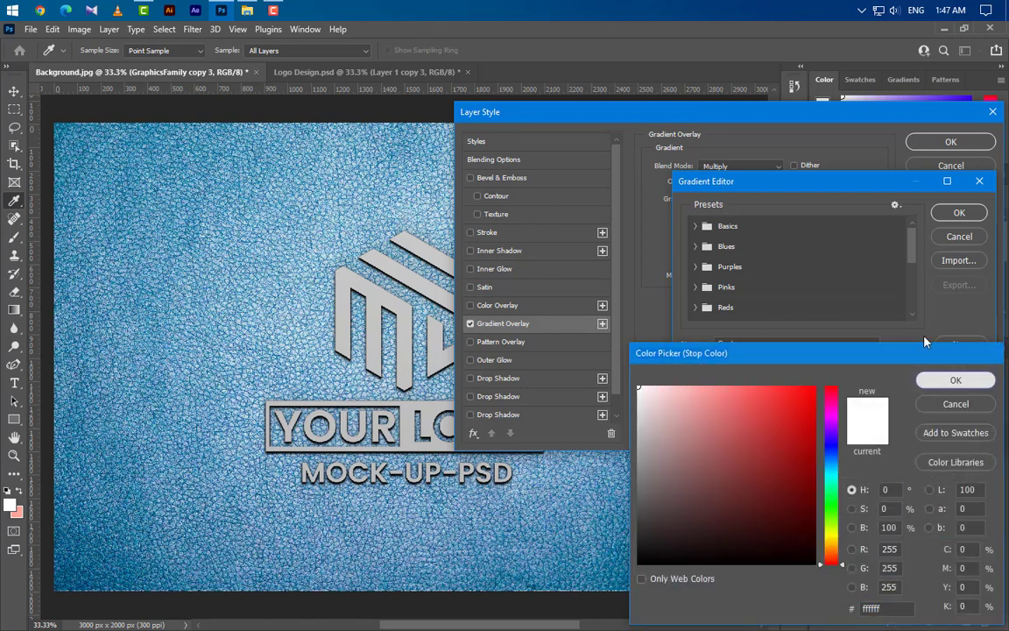
{"action": "left_click", "coordinate": [954, 380]}
{"action": "left_click", "coordinate": [959, 212]}
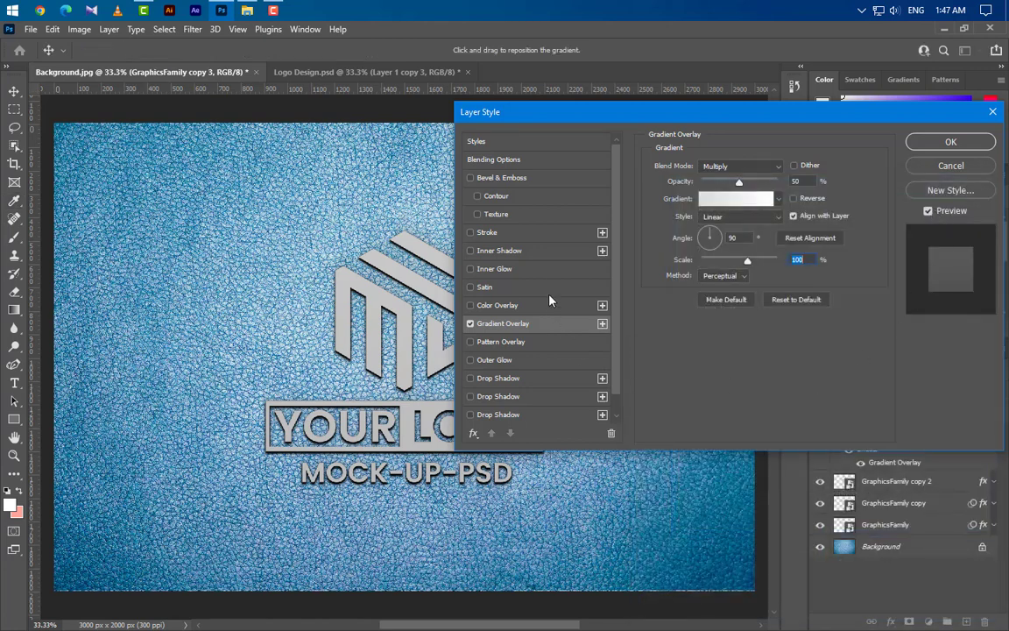
Step: Add a white Inner Shadow with Normal blending, 100% opacity, 90° angle, 5 px distance, 0% choke and 10 px size, and apply the style
{"action": "left_click", "coordinate": [553, 252]}
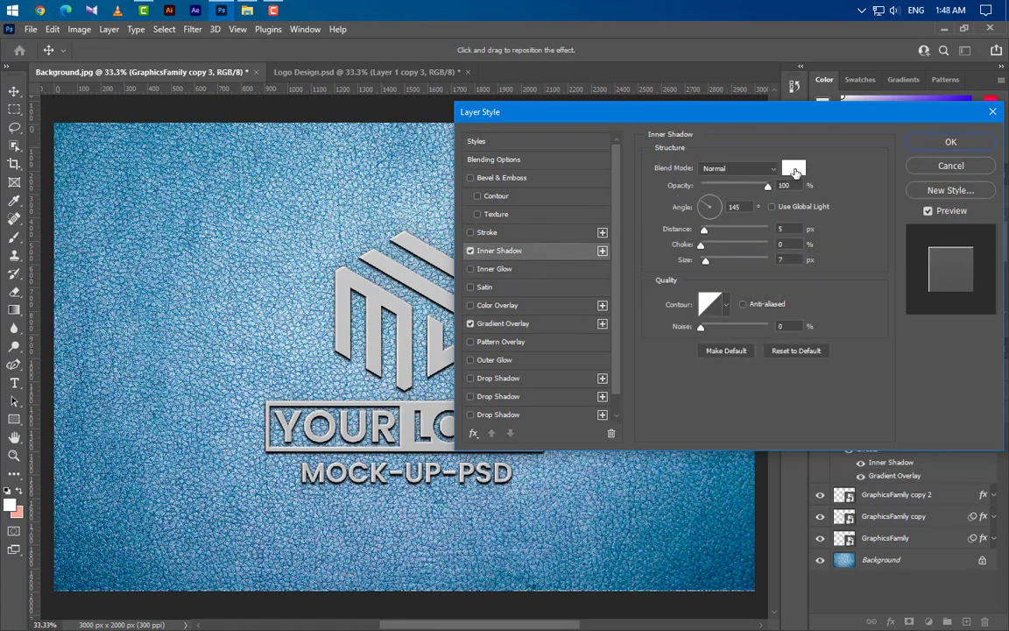
{"action": "left_click", "coordinate": [735, 207]}
{"action": "type", "text": "9"}
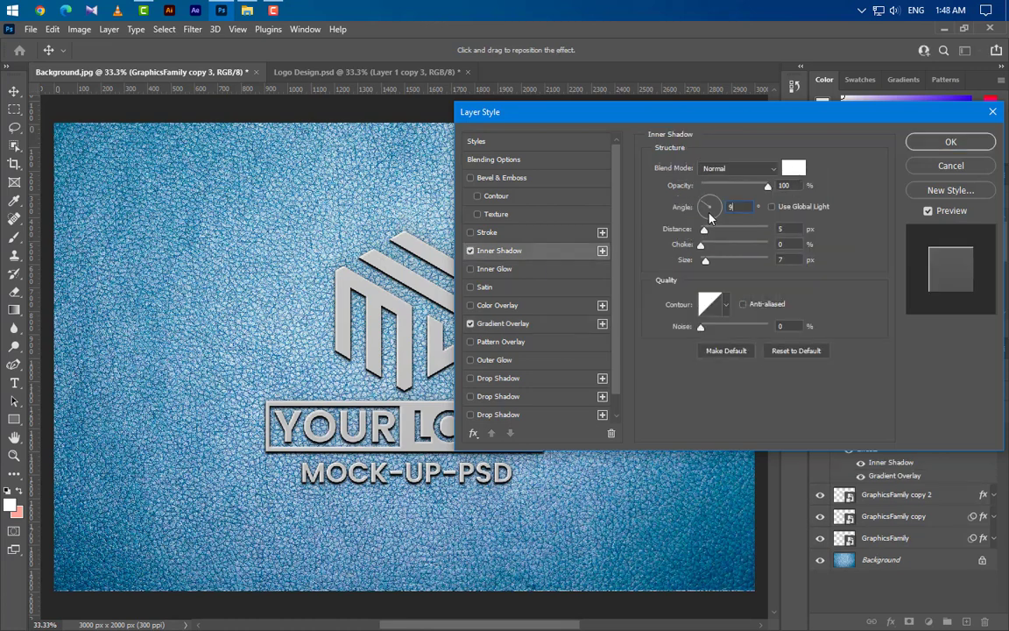
{"action": "type", "text": "0"}
{"action": "left_click", "coordinate": [745, 229]}
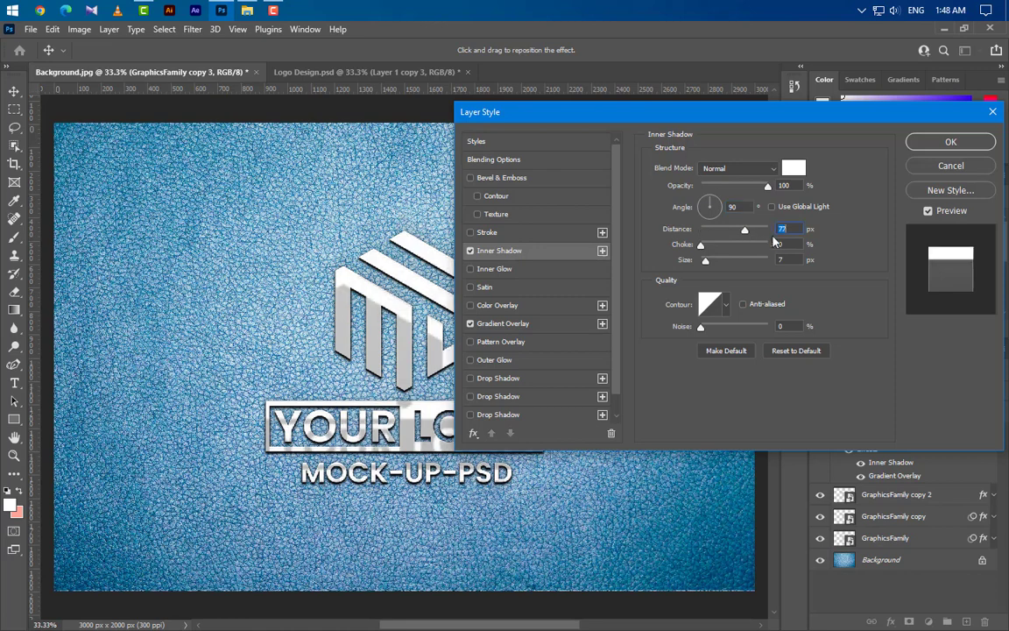
{"action": "type", "text": "5"}
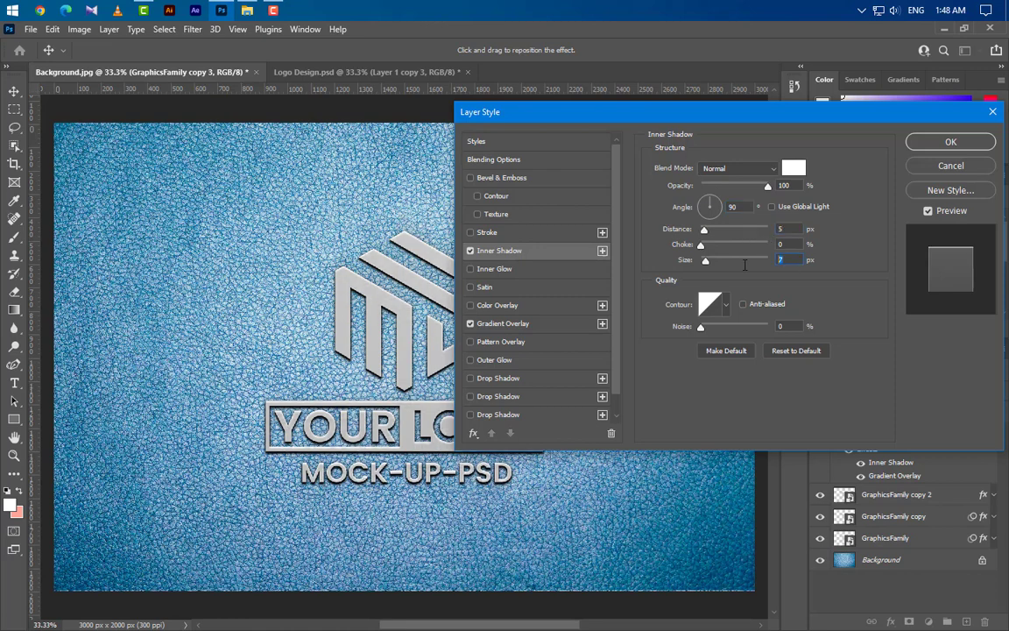
{"action": "type", "text": "10"}
{"action": "left_click", "coordinate": [950, 142]}
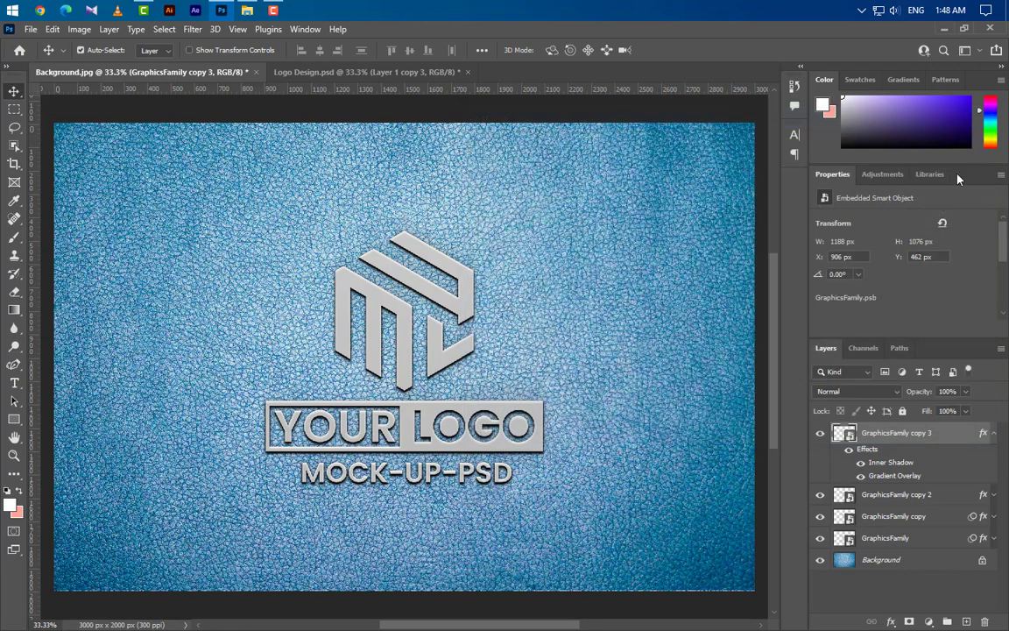
Step: Duplicate the GraphicsFamily copy 3 layer and clear the layer style from the new GraphicsFamily copy 4
{"action": "right_click", "coordinate": [946, 437]}
{"action": "left_click", "coordinate": [809, 49]}
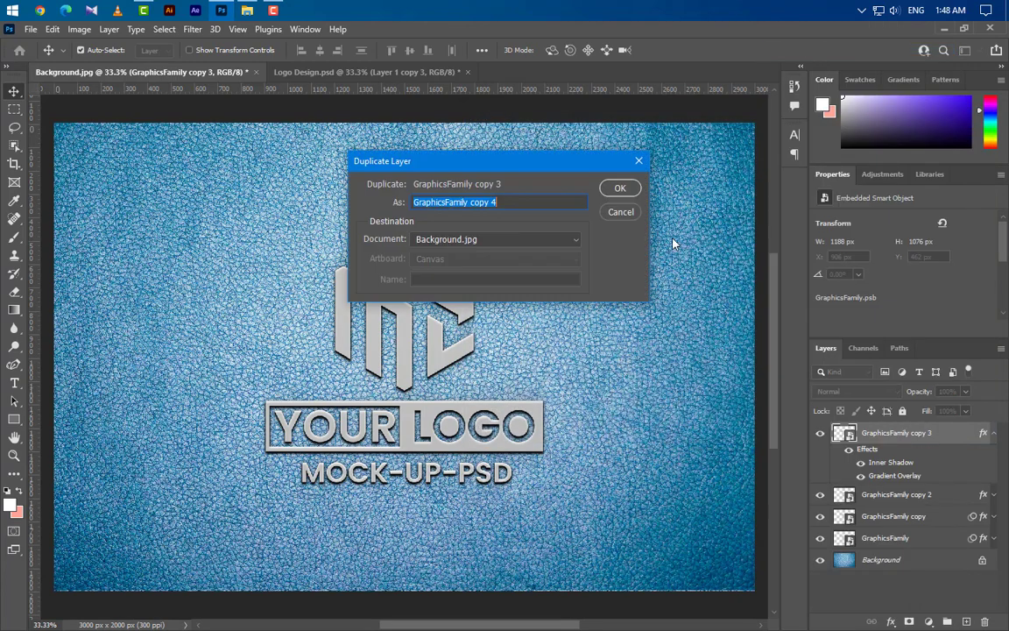
{"action": "left_click", "coordinate": [631, 194]}
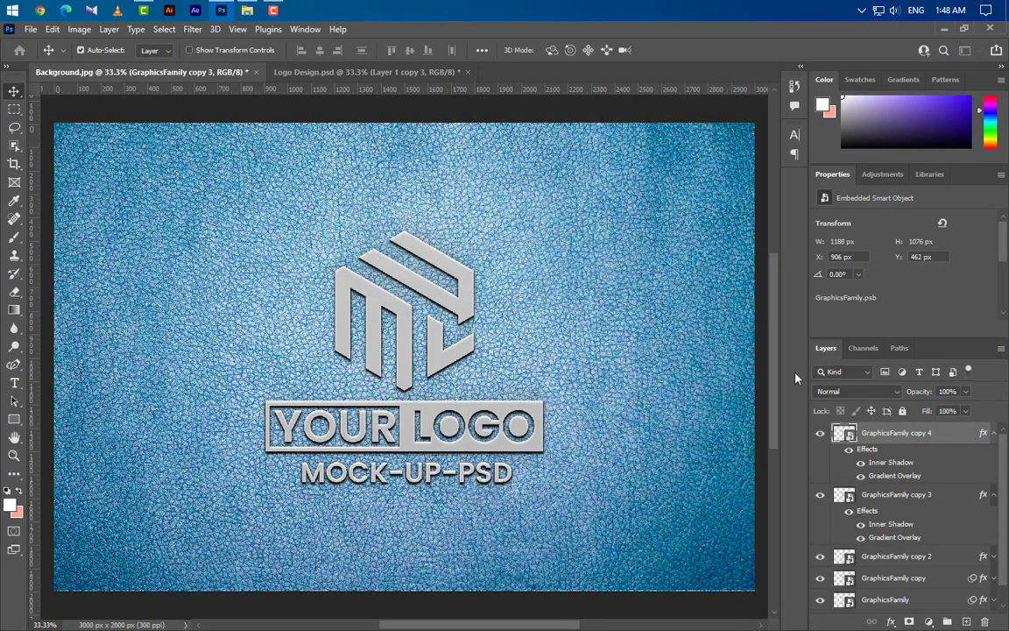
{"action": "left_click", "coordinate": [979, 493]}
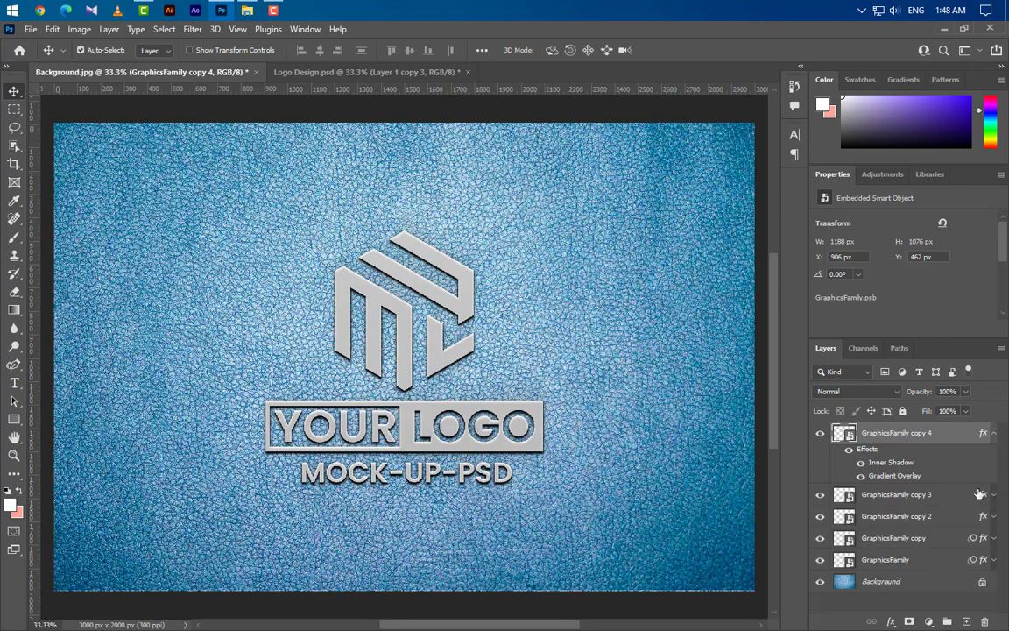
{"action": "right_click", "coordinate": [953, 439]}
{"action": "left_click", "coordinate": [834, 434]}
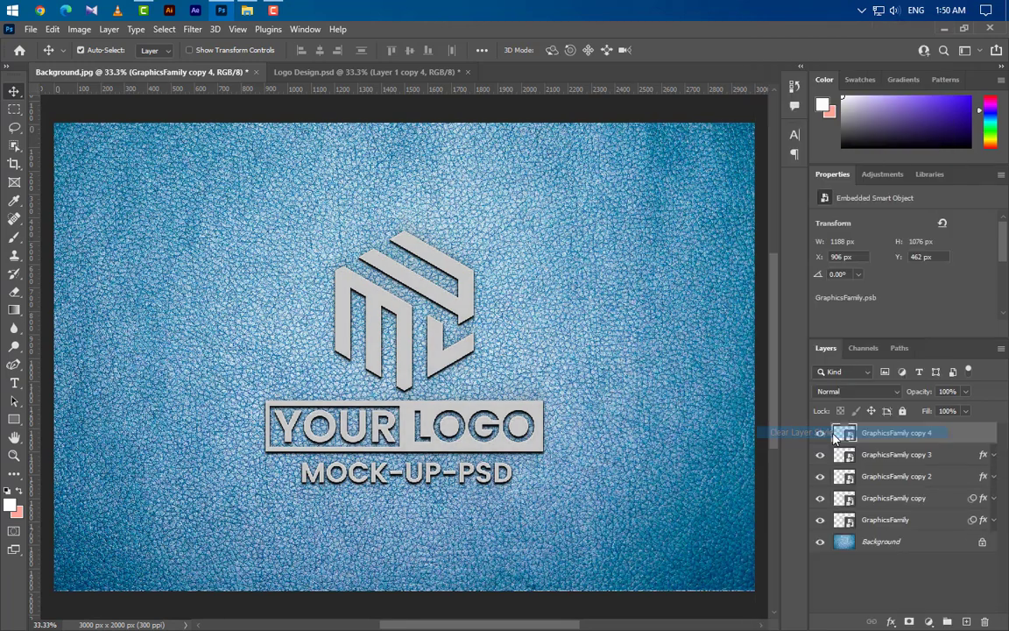
Step: Add Bevel & Emboss to GraphicsFamily copy 4 with Inner Bevel style, Smooth technique, 210% depth, Up direction, 3 px size and 16 px soften
{"action": "right_click", "coordinate": [964, 438]}
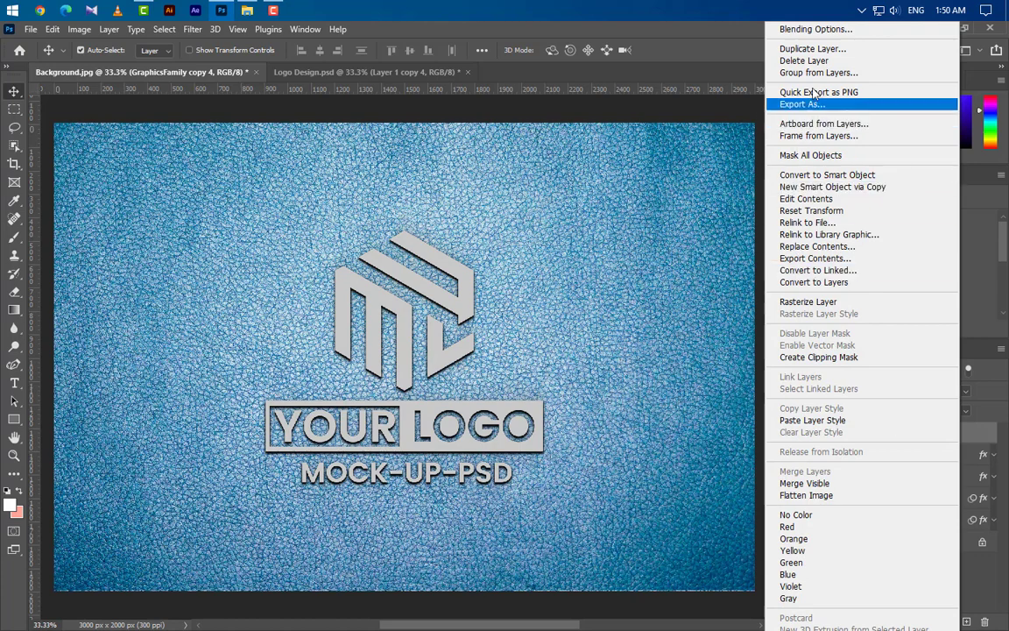
{"action": "left_click", "coordinate": [815, 29]}
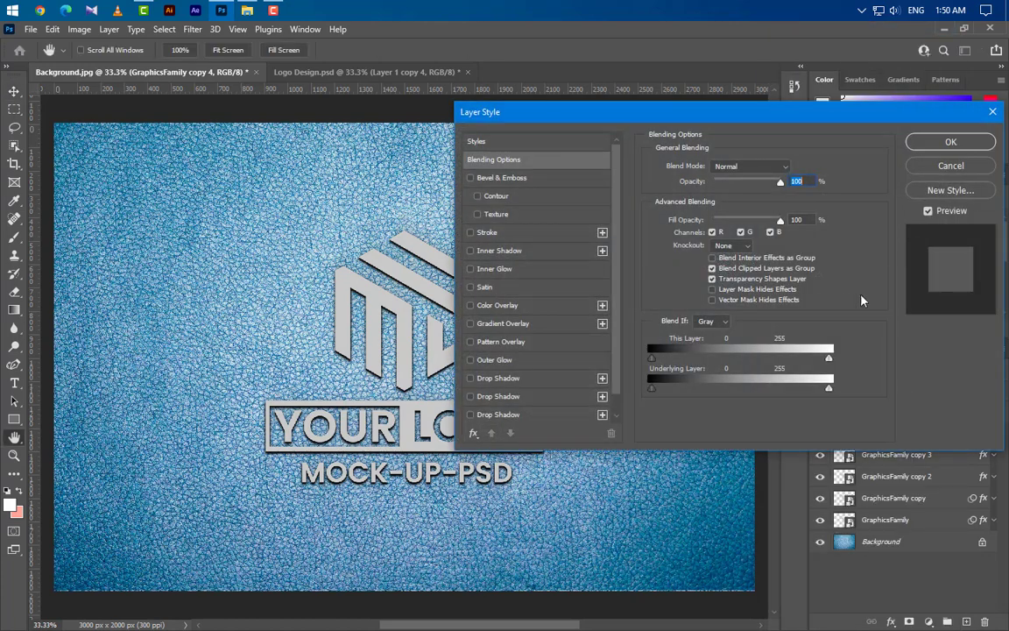
{"action": "left_click_drag", "start_coordinate": [478, 110], "coordinate": [561, 82]}
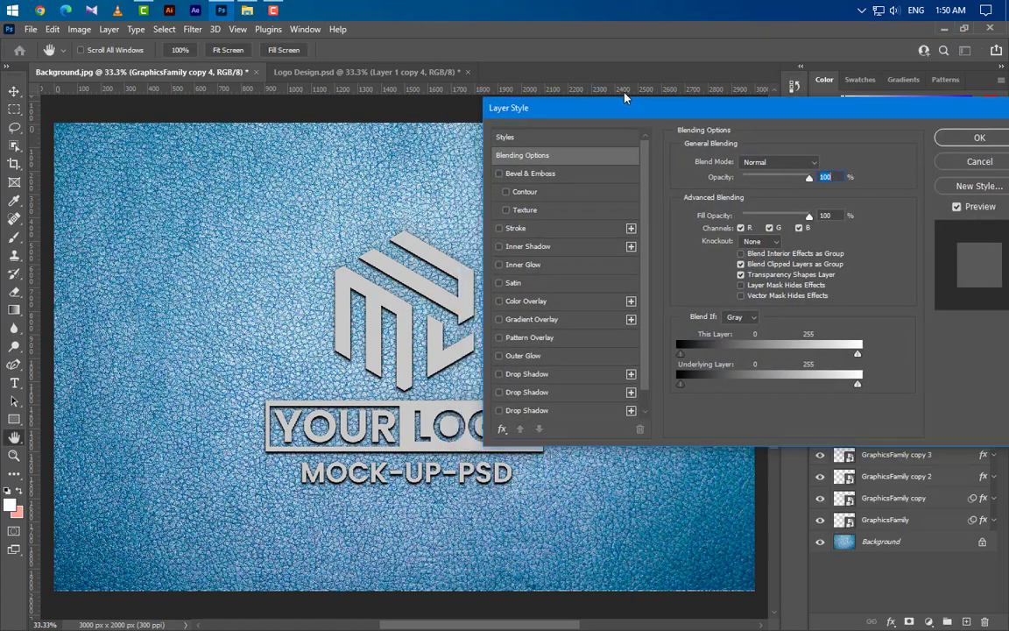
{"action": "left_click", "coordinate": [634, 150]}
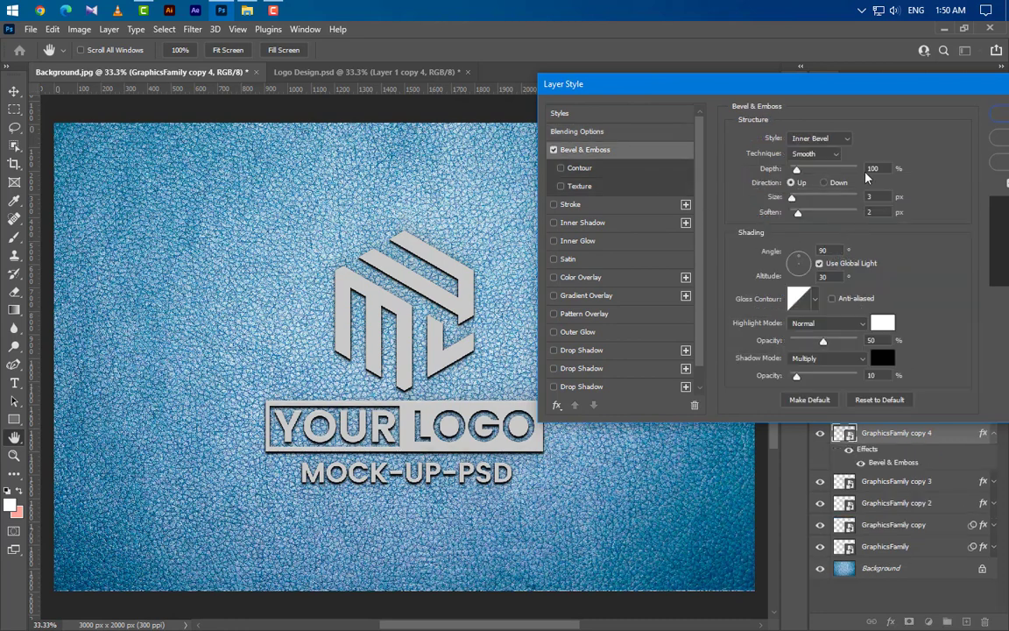
{"action": "left_click", "coordinate": [833, 138]}
{"action": "left_click", "coordinate": [819, 155]}
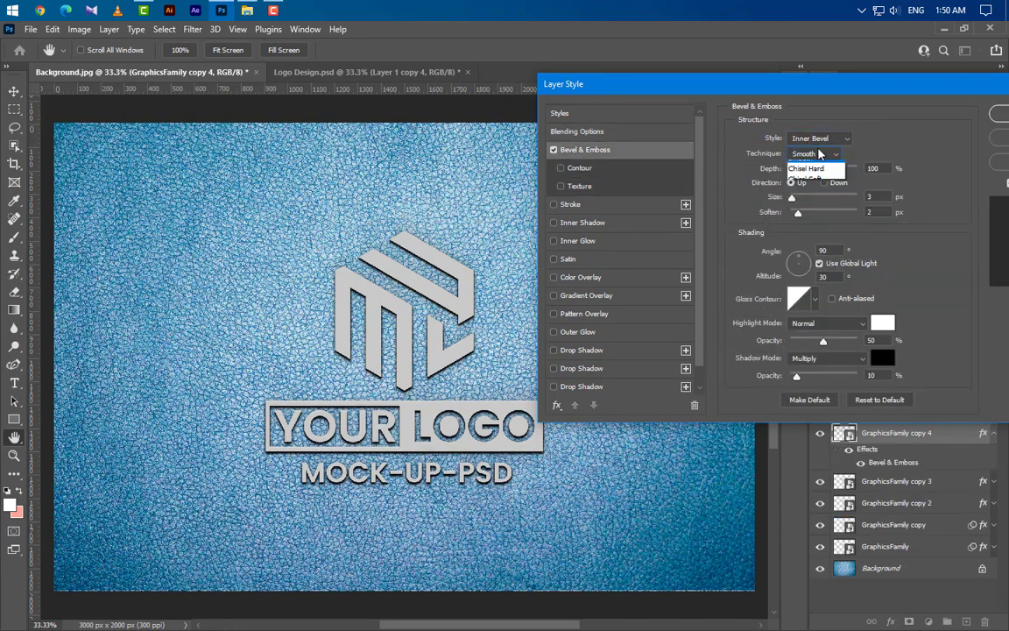
{"action": "left_click", "coordinate": [819, 154]}
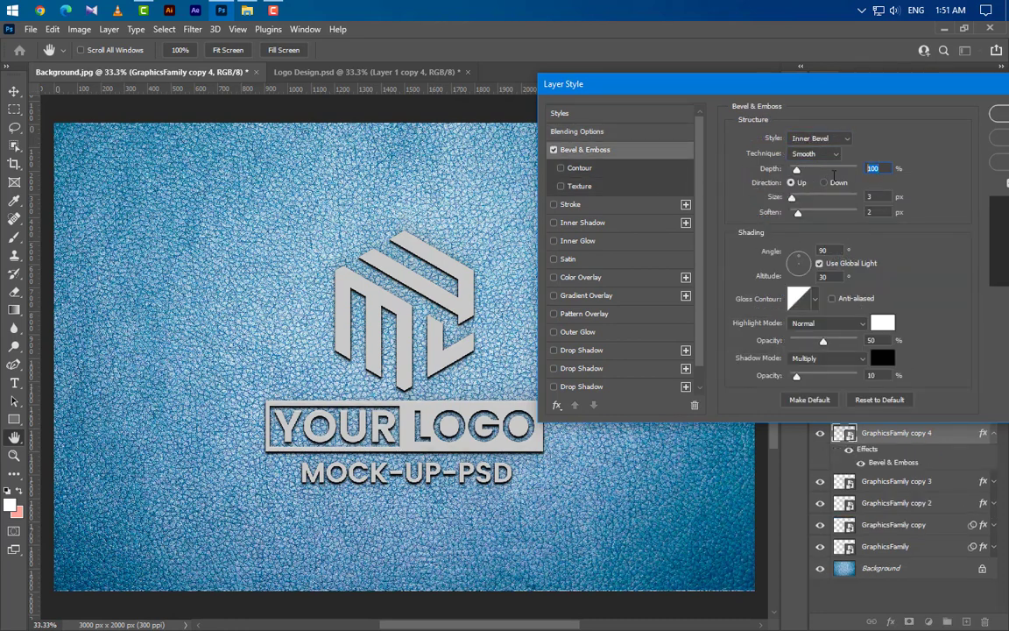
{"action": "type", "text": "210"}
{"action": "left_click_drag", "start_coordinate": [882, 212], "coordinate": [838, 218]}
{"action": "type", "text": "16"}
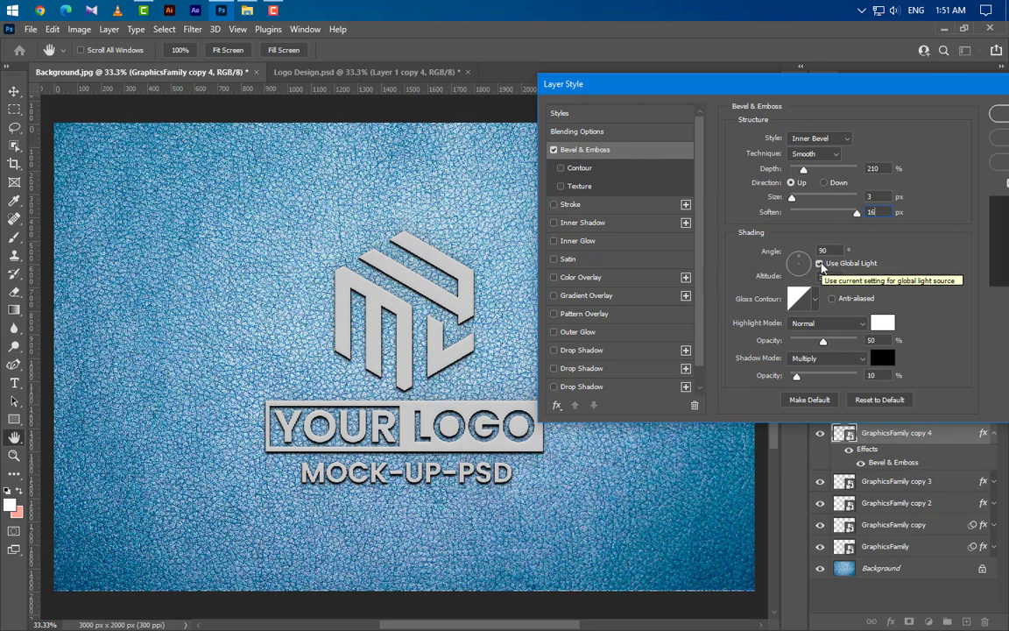
Step: Set the bevel shading to -90° angle and 45° altitude without global light, and the highlight to Multiply in black (000000)
{"action": "mouse_move", "coordinate": [828, 249]}
{"action": "left_mouse_down"}
{"action": "mouse_move", "coordinate": [813, 252]}
{"action": "mouse_move", "coordinate": [815, 280]}
{"action": "left_mouse_up"}
{"action": "type", "text": "-9045"}
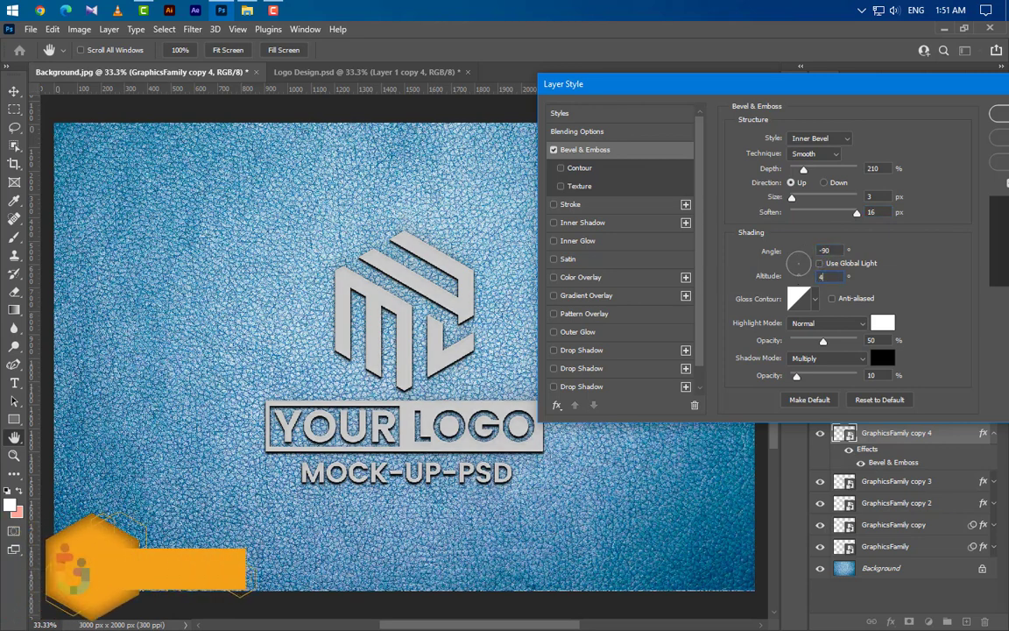
{"action": "left_click", "coordinate": [827, 323]}
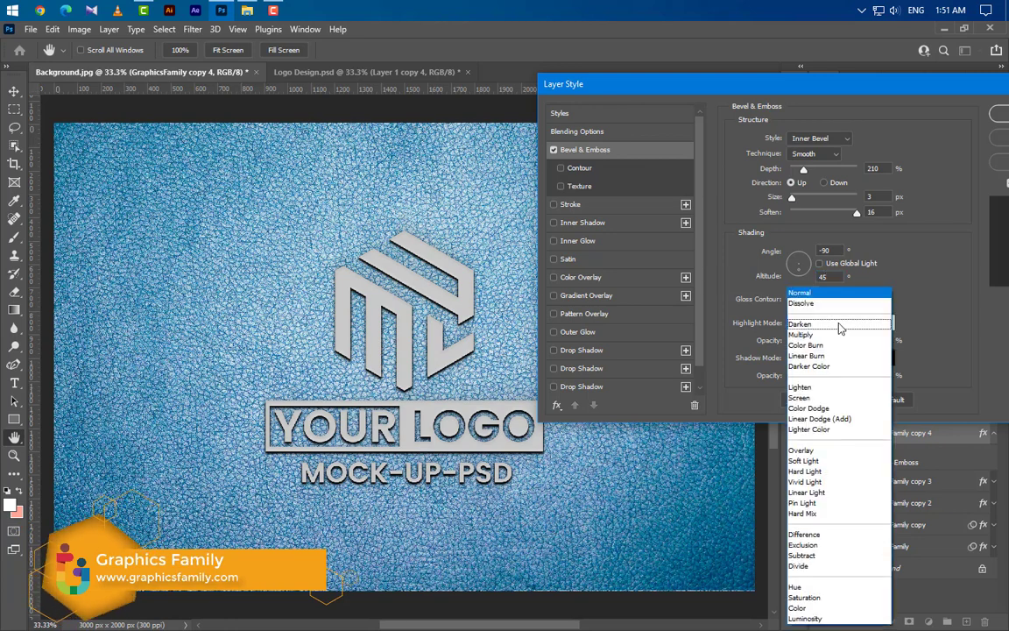
{"action": "left_click", "coordinate": [800, 334]}
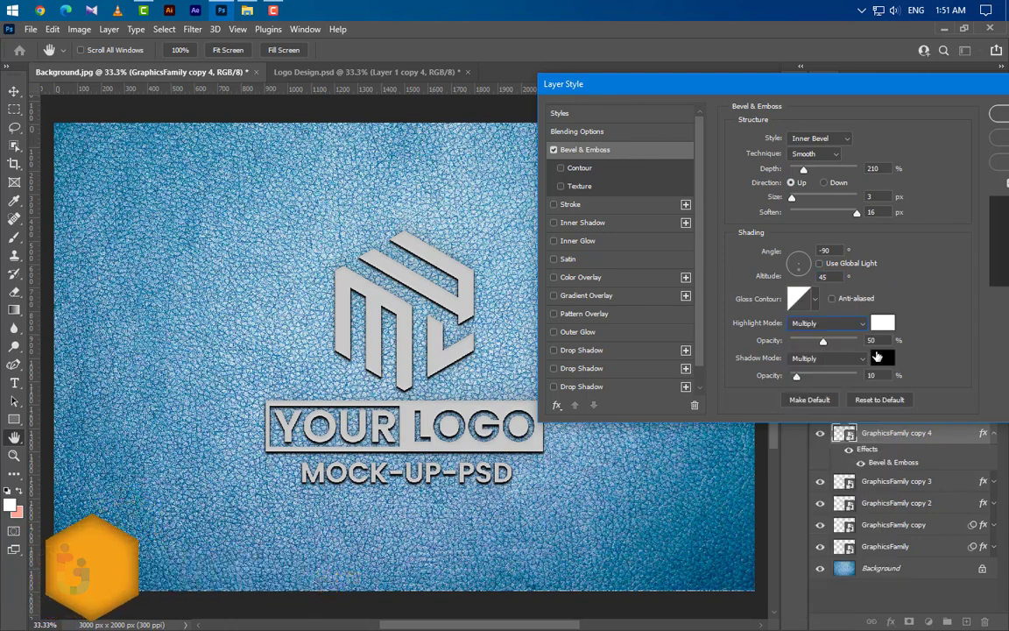
{"action": "left_click", "coordinate": [882, 323]}
{"action": "left_click_drag", "start_coordinate": [755, 428], "coordinate": [642, 571]}
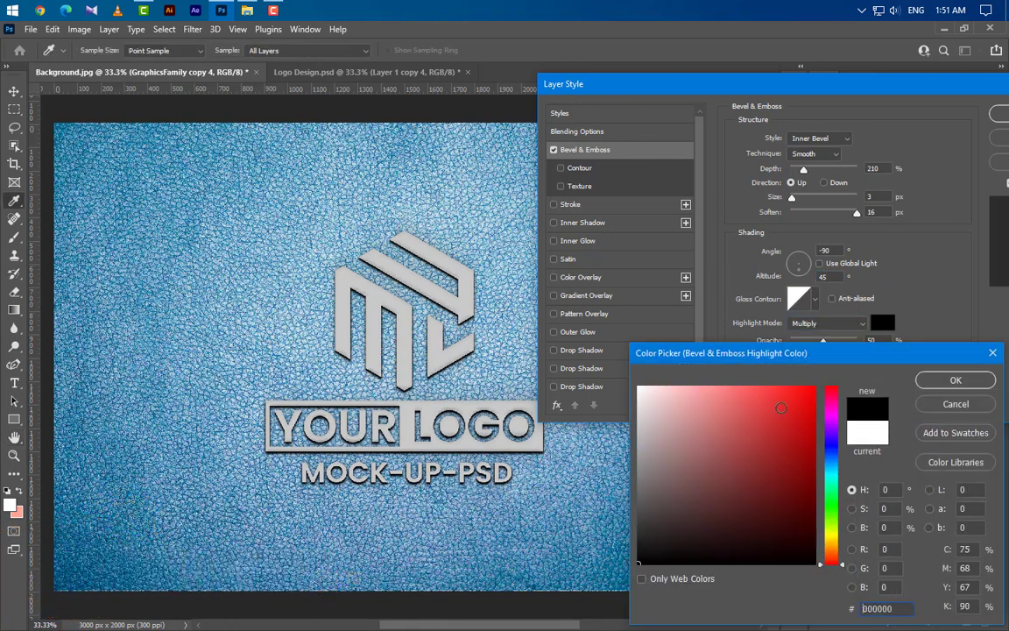
{"action": "left_click", "coordinate": [942, 384]}
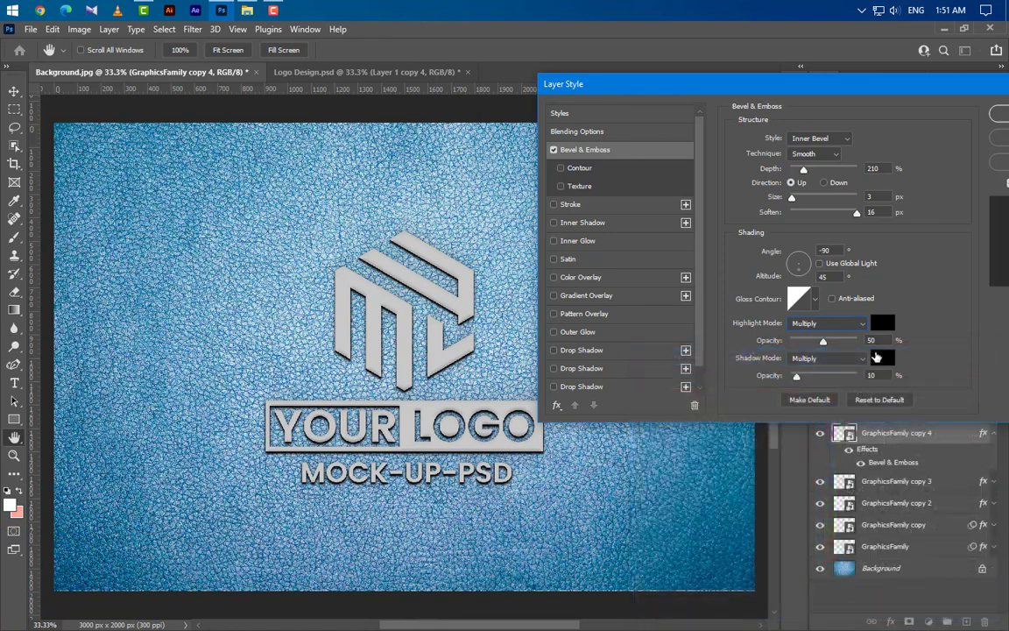
Step: Set the bevel's shadow to Screen mode in white (ffffff) at 100% opacity
{"action": "left_click", "coordinate": [828, 358]}
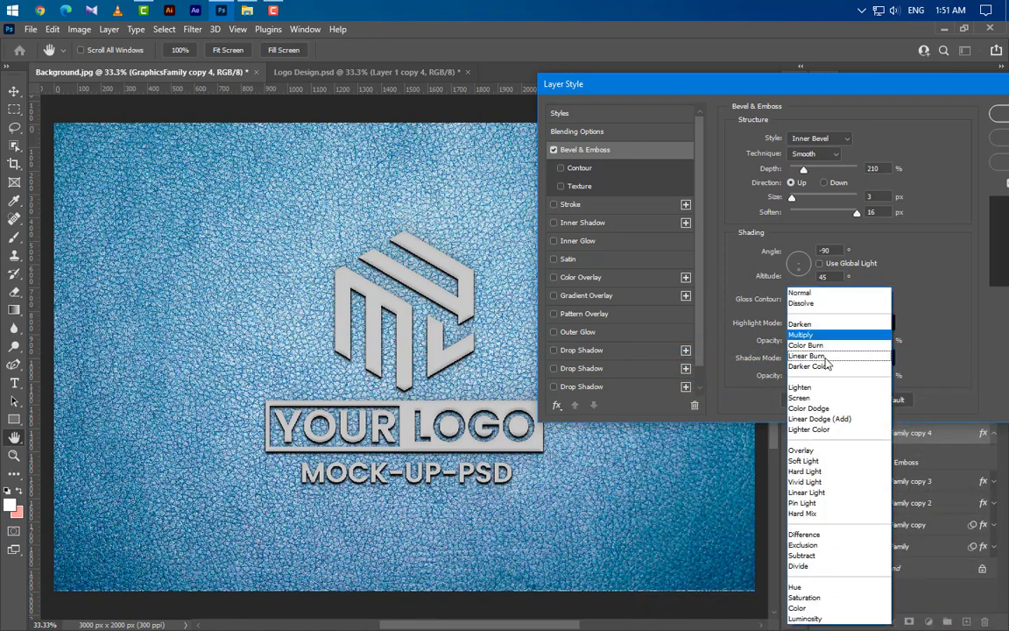
{"action": "left_click", "coordinate": [800, 398]}
{"action": "left_click", "coordinate": [886, 360]}
{"action": "type", "text": "ffffff"}
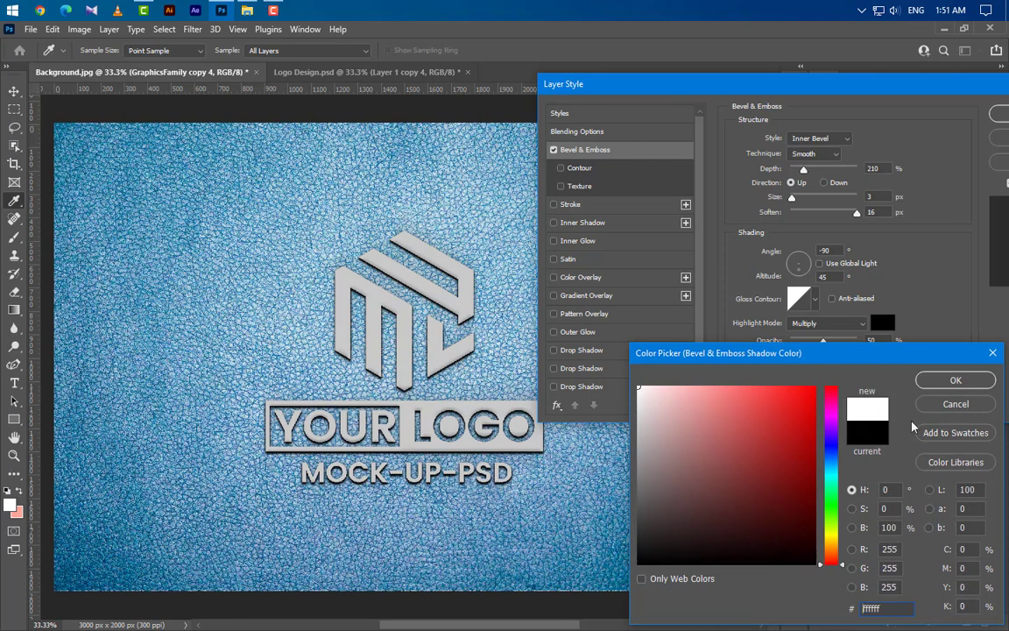
{"action": "left_click", "coordinate": [950, 385]}
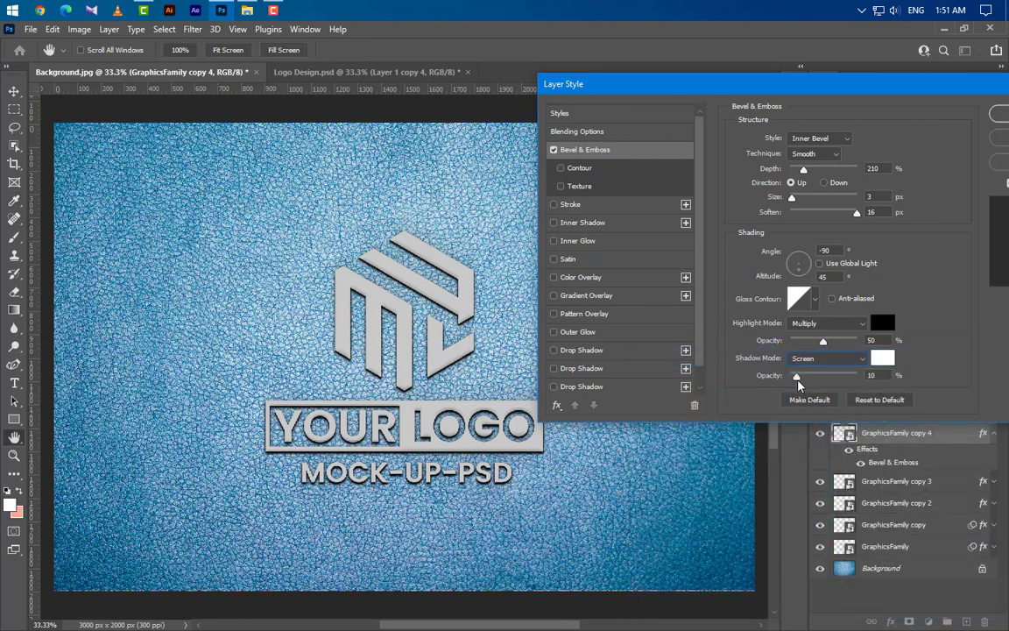
{"action": "left_click_drag", "start_coordinate": [797, 378], "coordinate": [902, 380]}
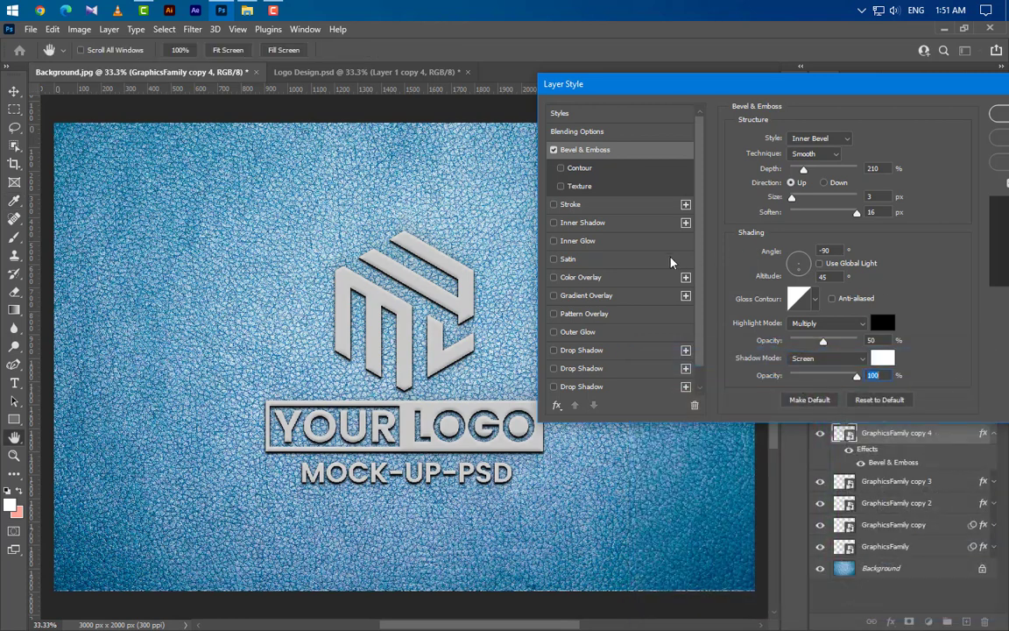
Step: Add a Pattern Overlay with the blue leather pattern in Screen mode at 100% opacity and 100% scale, and apply the style
{"action": "left_click", "coordinate": [595, 313]}
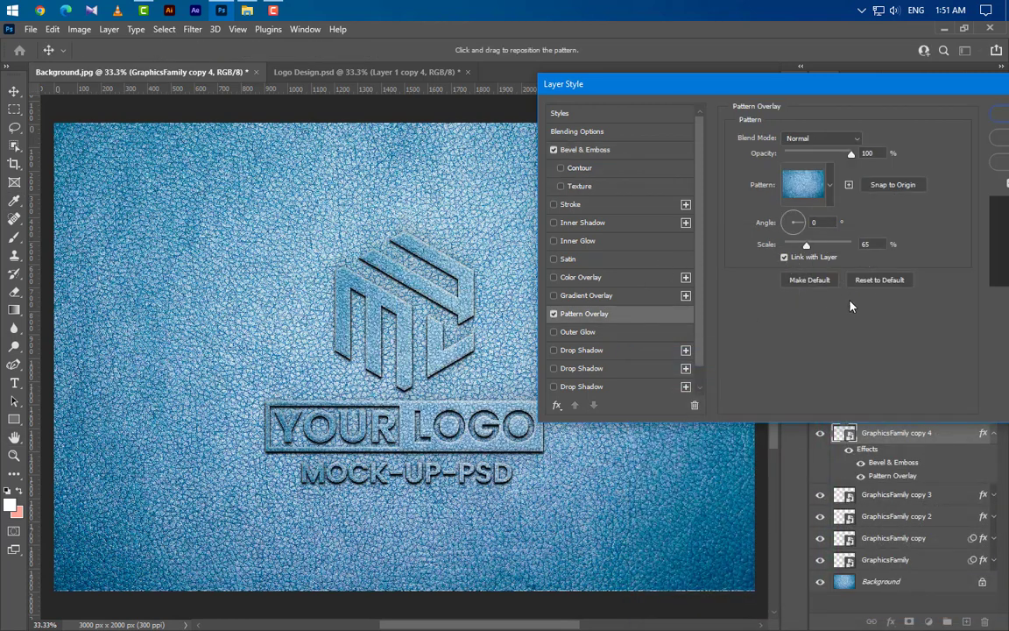
{"action": "left_click", "coordinate": [835, 142]}
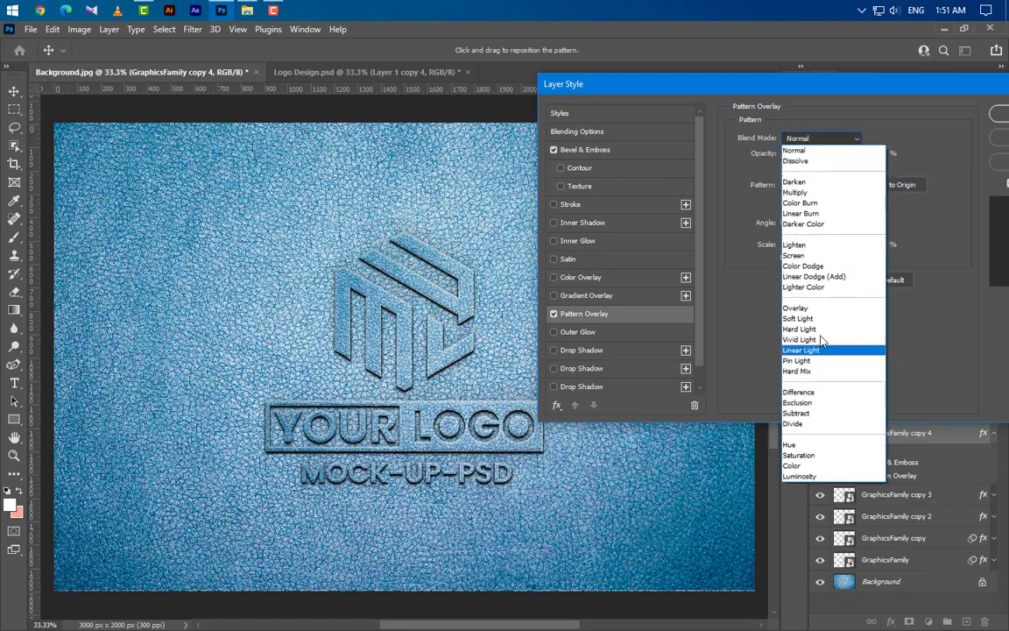
{"action": "left_click", "coordinate": [793, 255]}
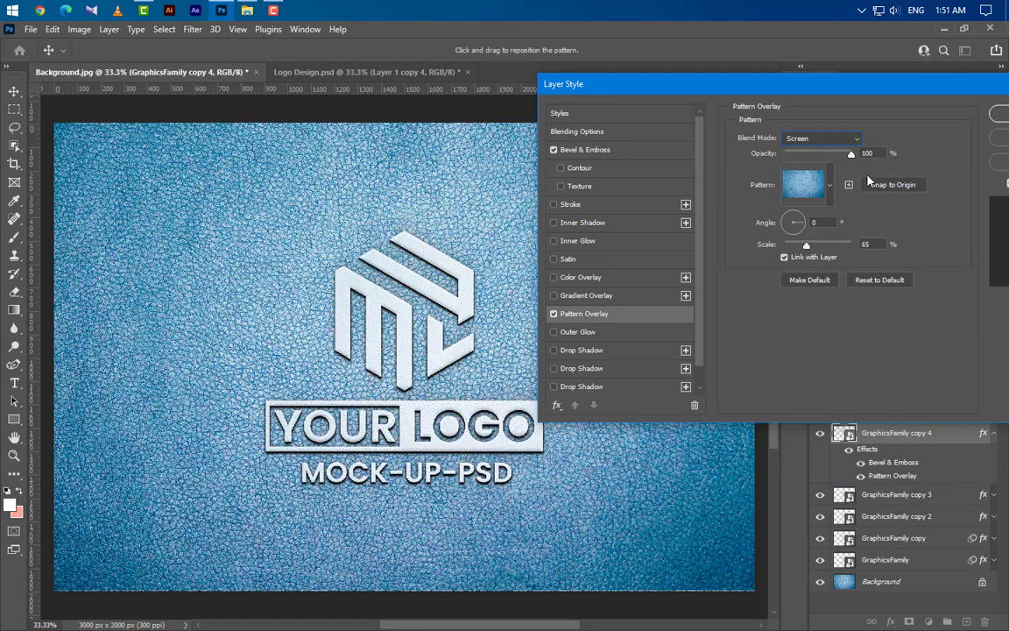
{"action": "left_click", "coordinate": [878, 153]}
{"action": "left_click", "coordinate": [813, 187]}
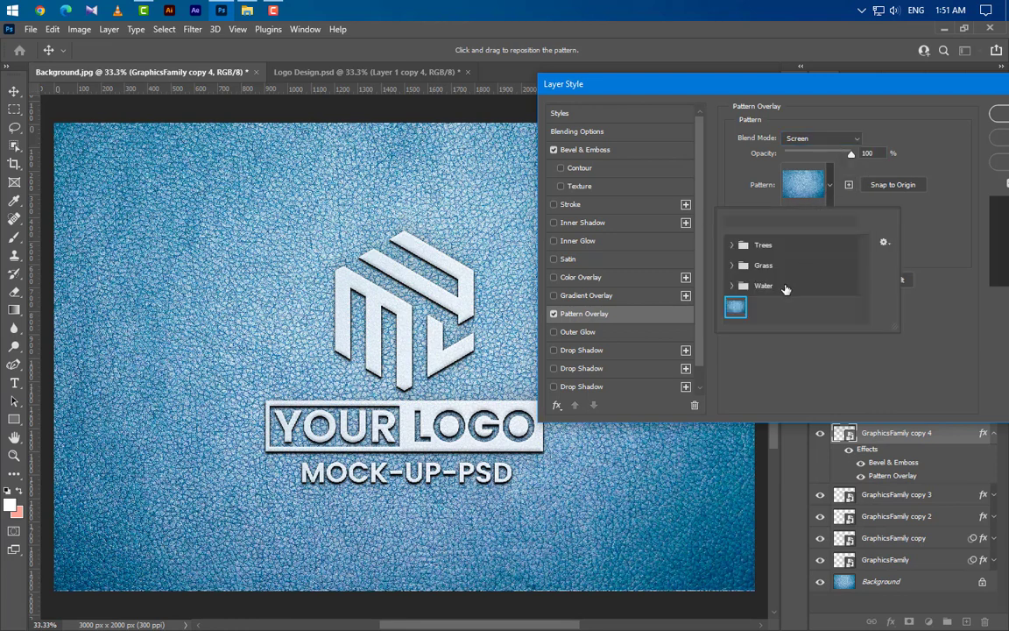
{"action": "left_click", "coordinate": [931, 317]}
{"action": "left_click", "coordinate": [880, 244]}
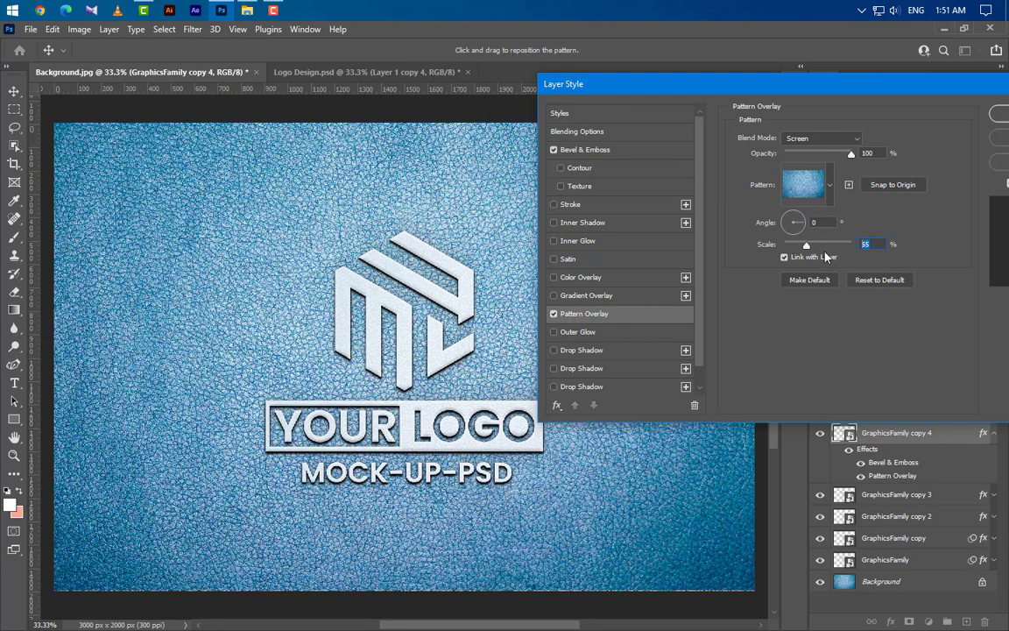
{"action": "type", "text": "100"}
{"action": "left_click", "coordinate": [999, 122]}
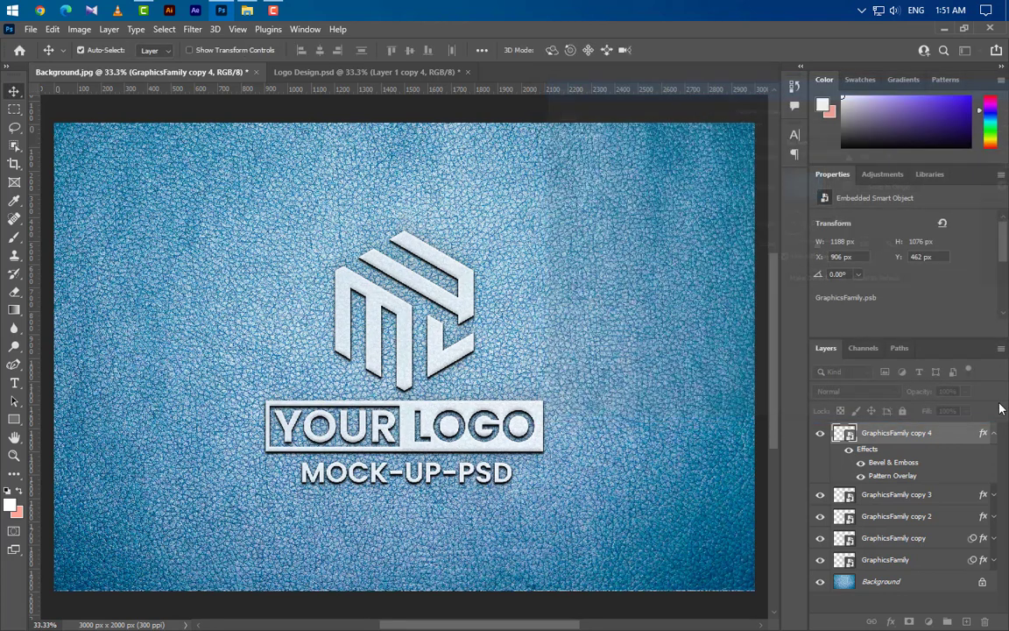
Step: Set the fill of GraphicsFamily copy 4 to 0% and collapse its effects list
{"action": "left_click", "coordinate": [966, 412]}
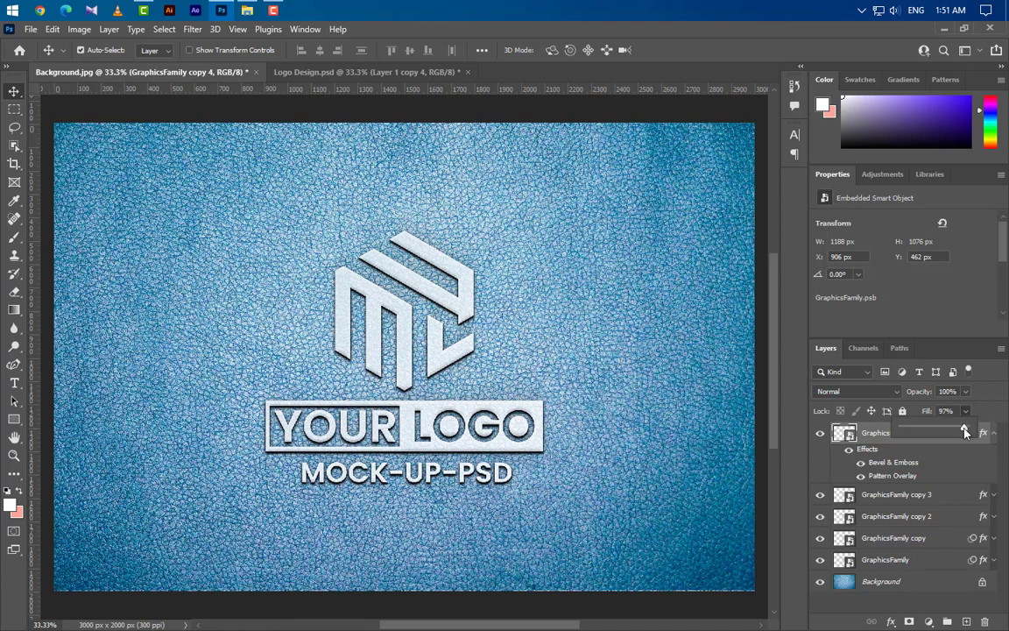
{"action": "left_click", "coordinate": [879, 446]}
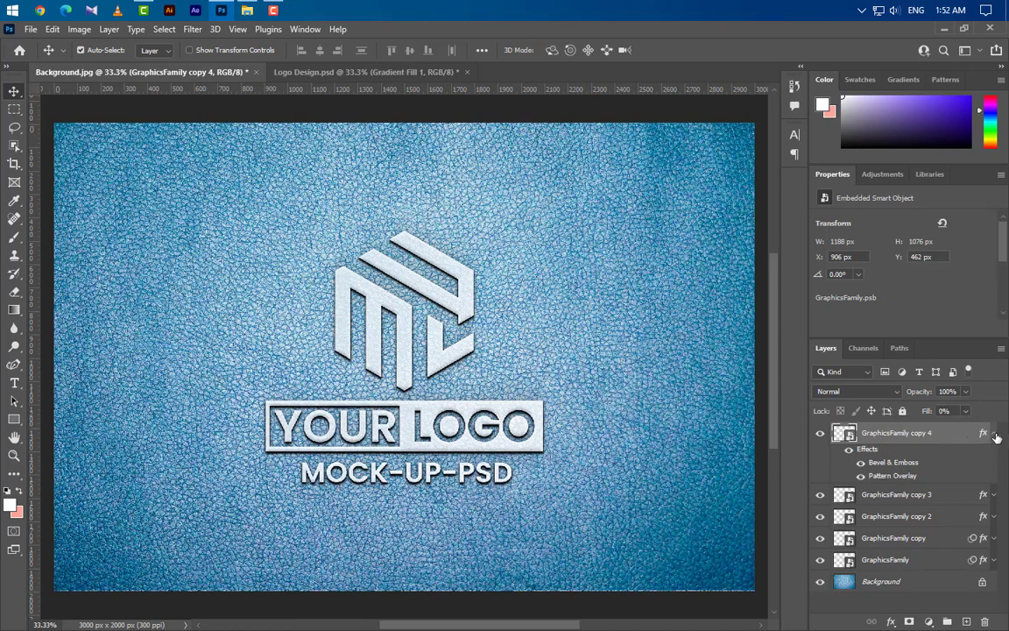
{"action": "left_click", "coordinate": [996, 435]}
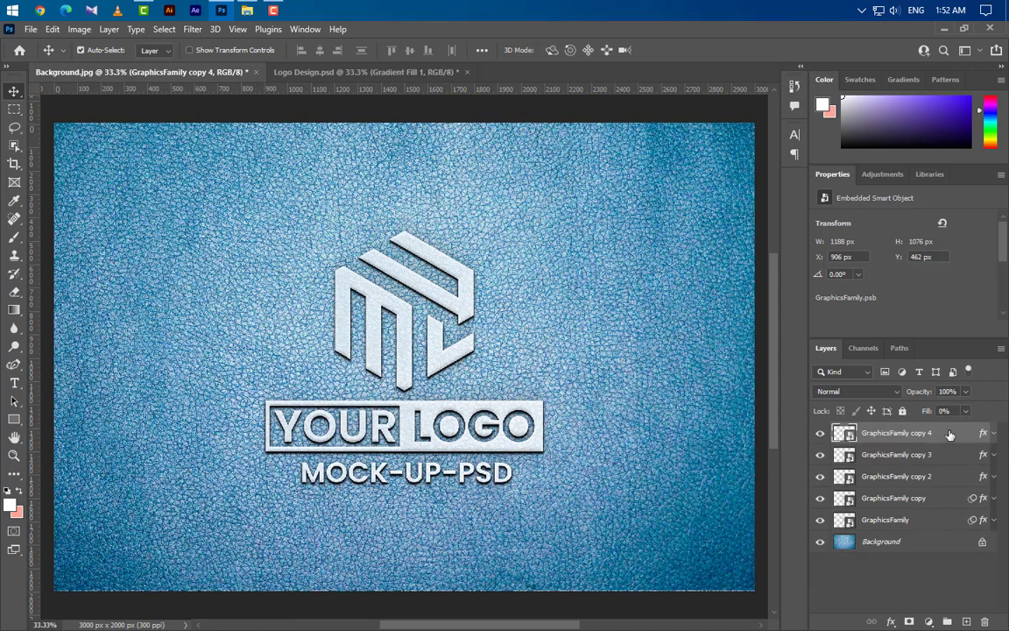
Step: Duplicate GraphicsFamily copy 4 as GraphicsFamily copy 5 and set the duplicate's opacity to 0%
{"action": "right_click", "coordinate": [951, 432]}
{"action": "left_click", "coordinate": [793, 49]}
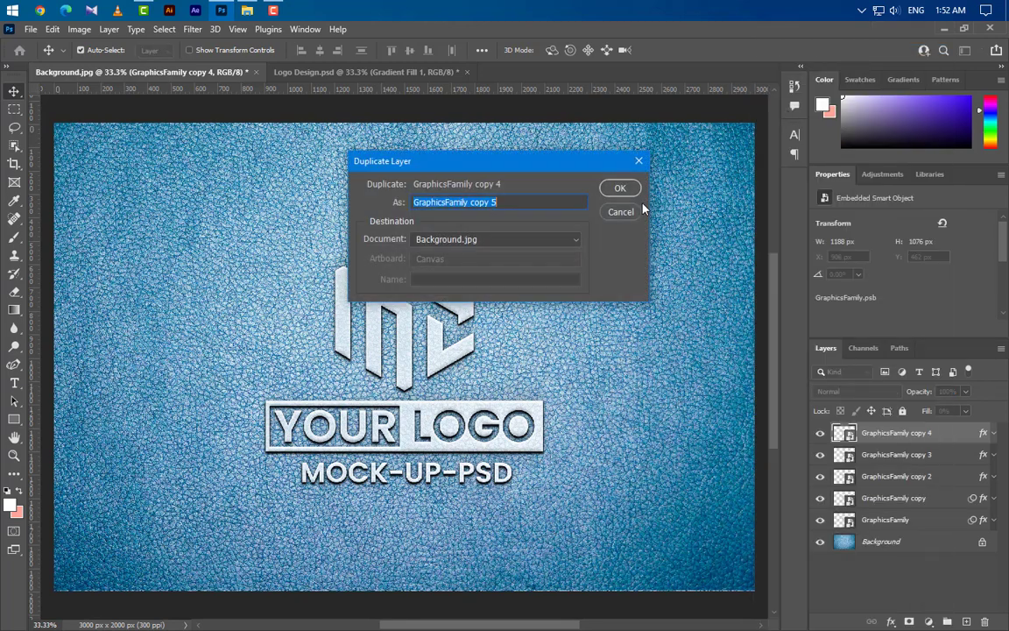
{"action": "key", "text": "Return"}
{"action": "left_click", "coordinate": [966, 412]}
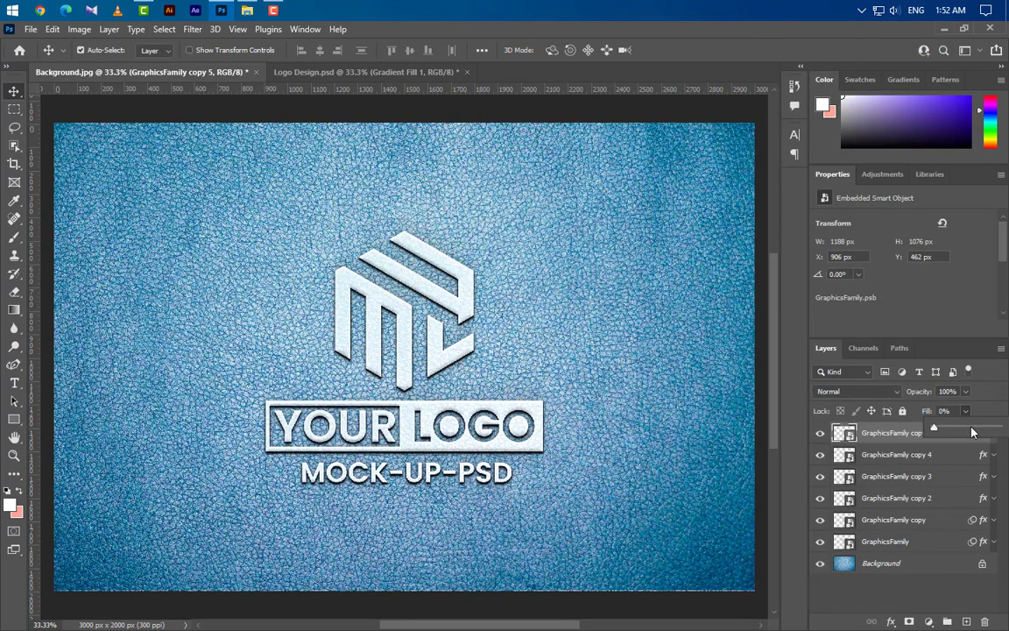
{"action": "left_click", "coordinate": [966, 392]}
{"action": "left_click_drag", "start_coordinate": [966, 410], "coordinate": [825, 408]}
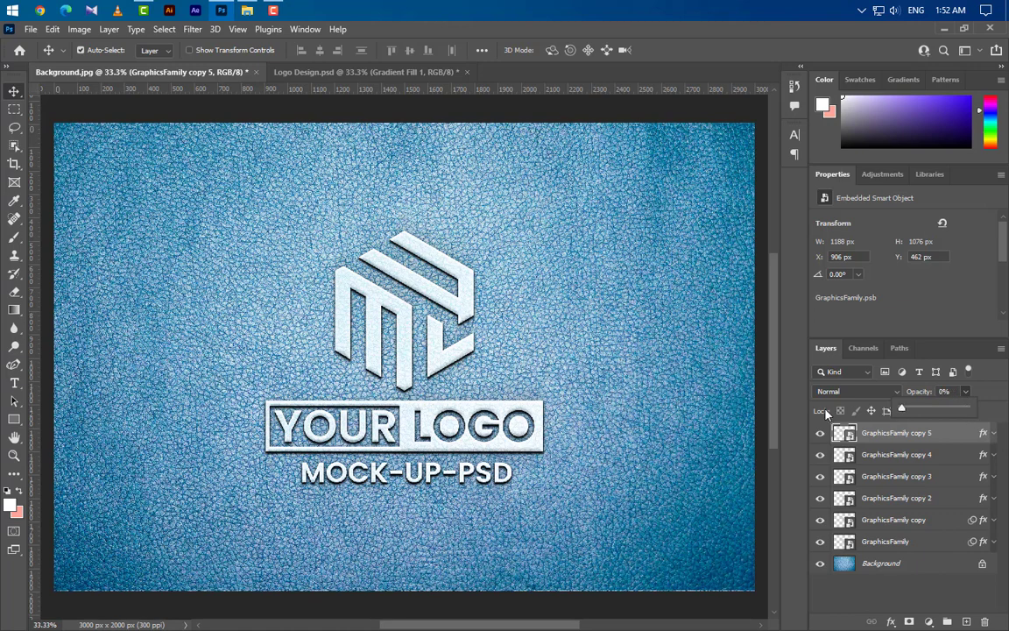
Step: Remove all effects from GraphicsFamily copy 5 and hide the layer
{"action": "left_click_drag", "start_coordinate": [983, 433], "coordinate": [984, 540]}
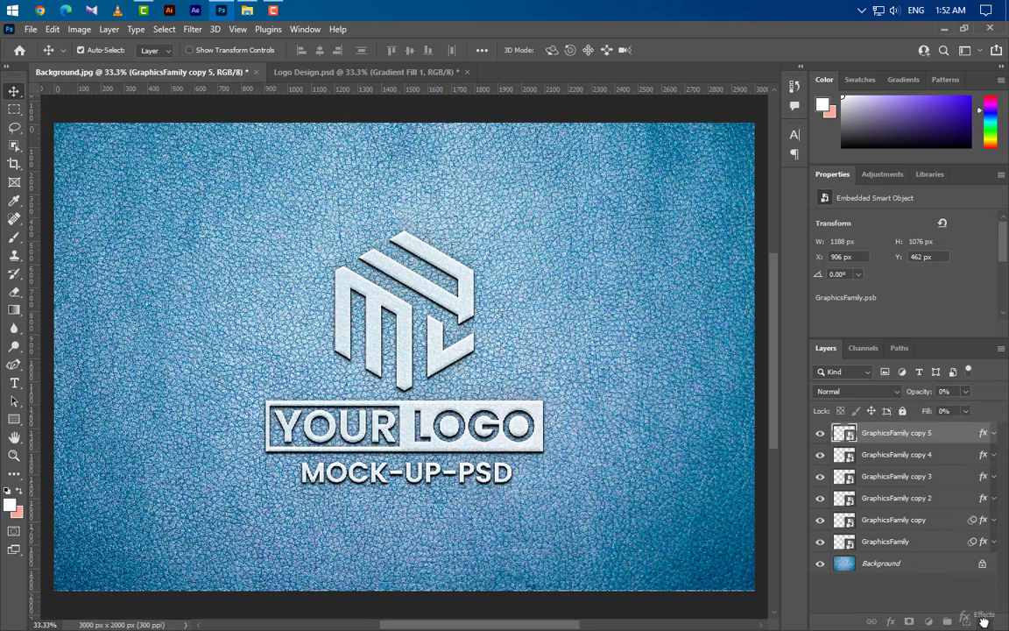
{"action": "left_click", "coordinate": [820, 433]}
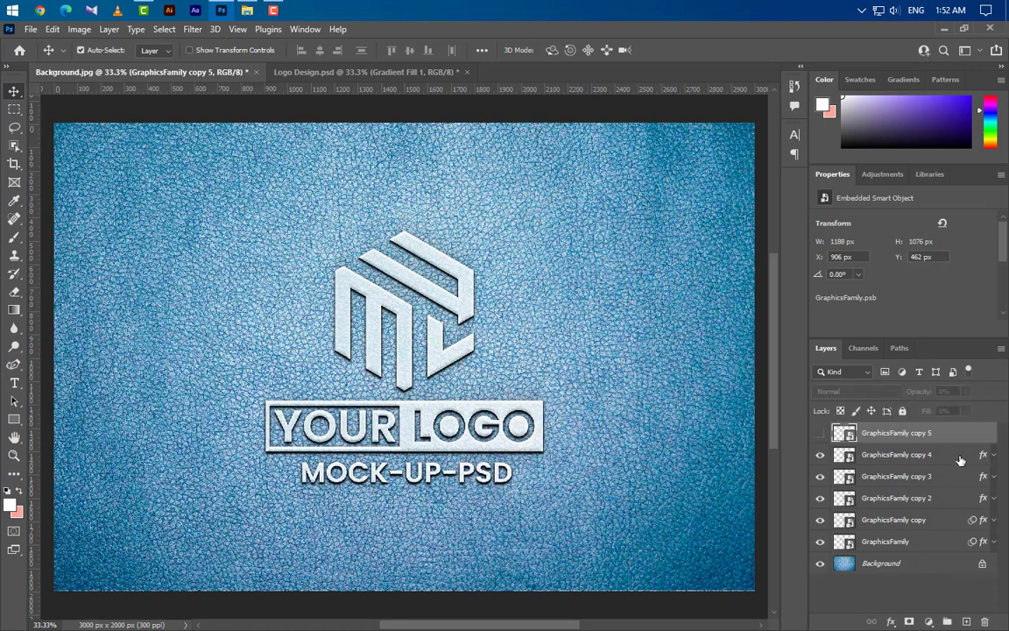
Step: Add a gradient fill layer above GraphicsFamily copy 4 with its starting stop in black (000000) at 80% opacity
{"action": "left_click", "coordinate": [960, 460]}
{"action": "left_click", "coordinate": [928, 621]}
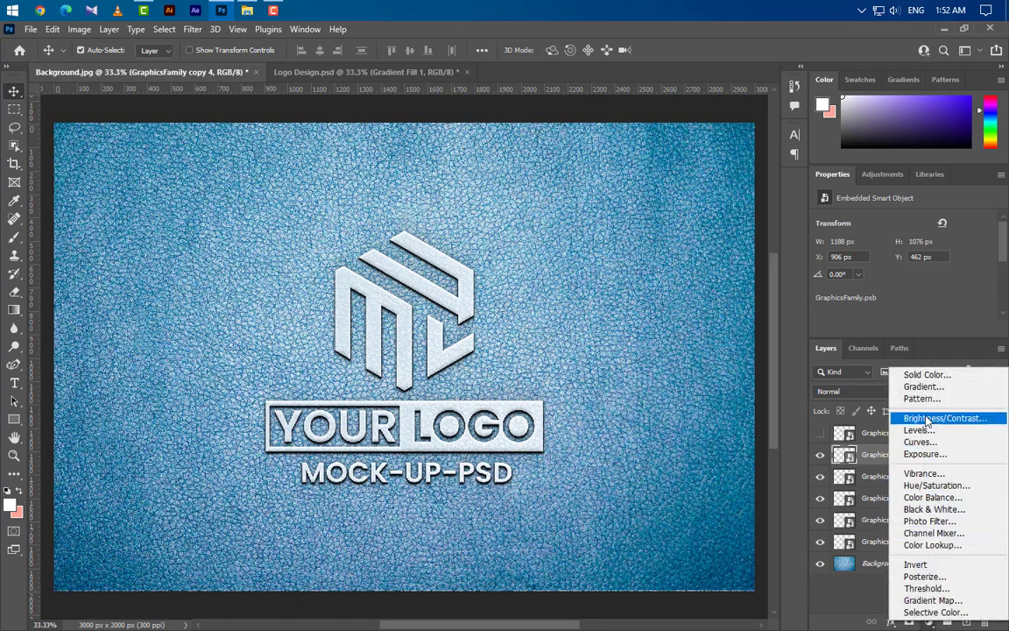
{"action": "left_click", "coordinate": [920, 387]}
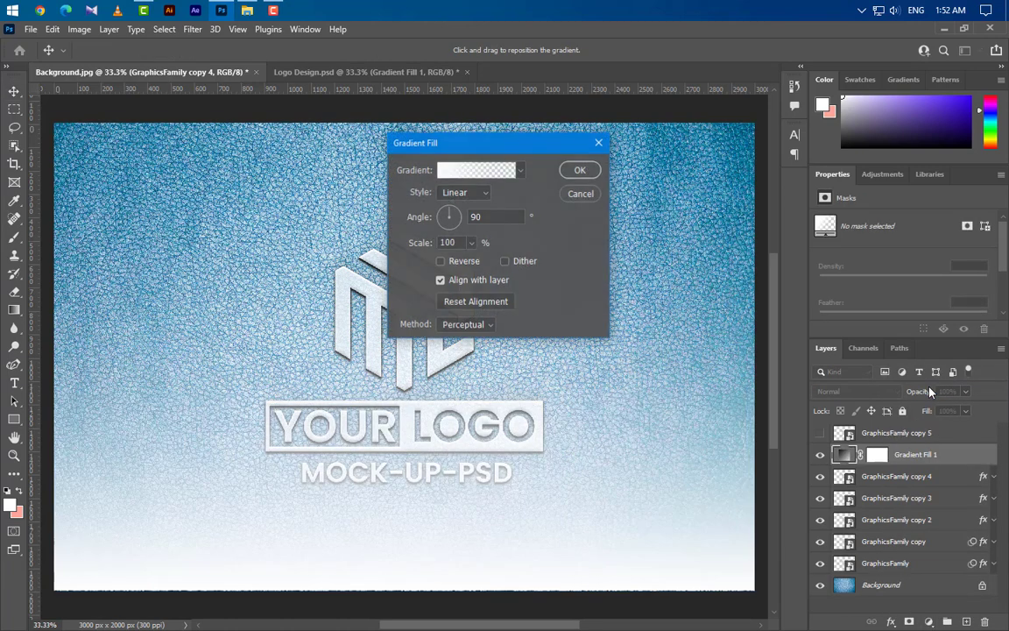
{"action": "left_click", "coordinate": [478, 171]}
{"action": "double_click", "coordinate": [691, 440]}
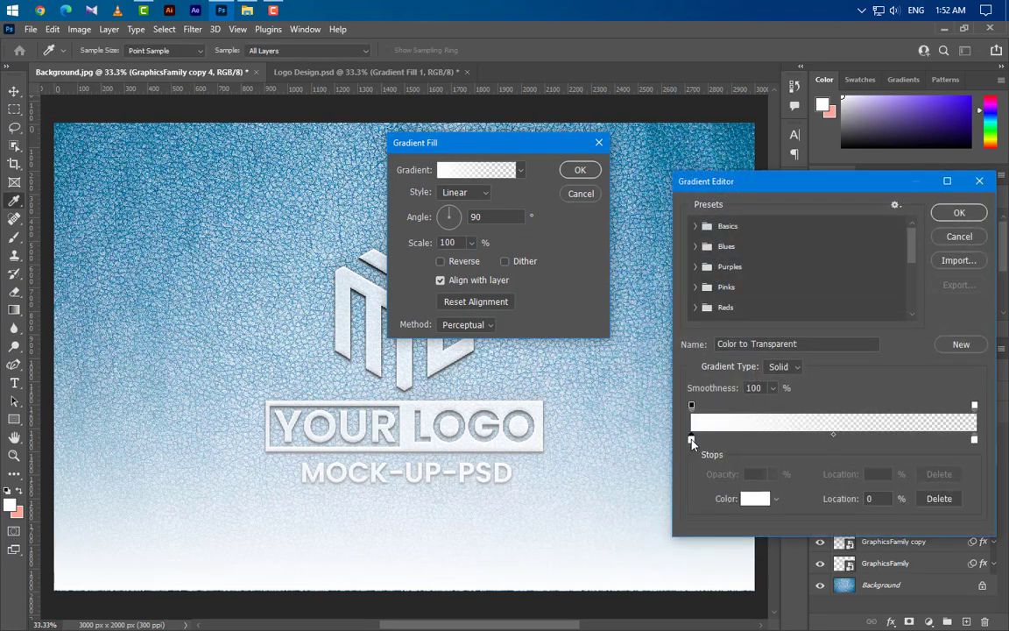
{"action": "left_click_drag", "start_coordinate": [657, 504], "coordinate": [634, 568]}
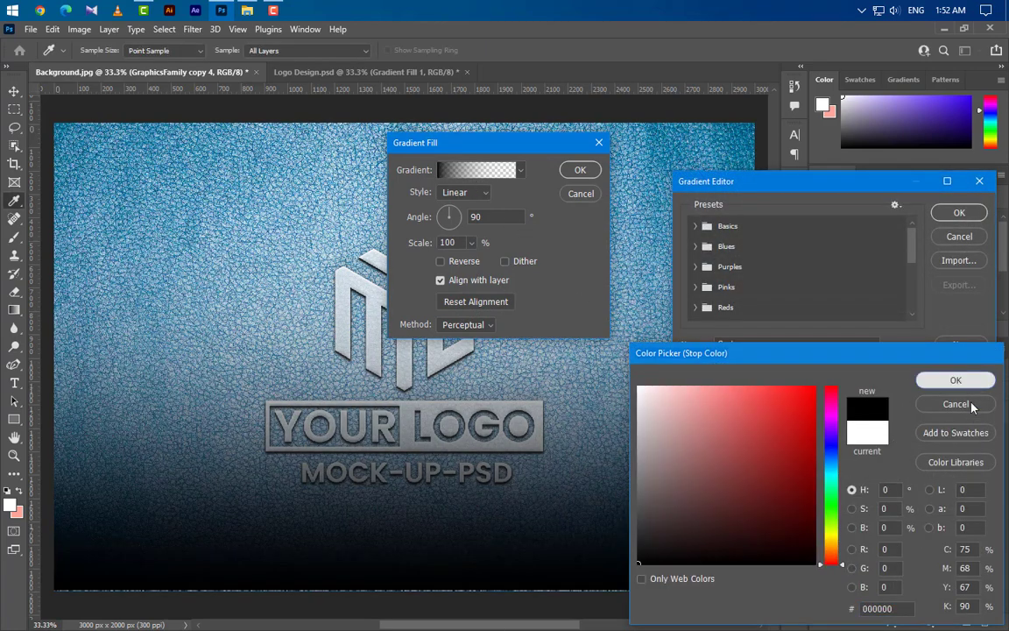
{"action": "left_click", "coordinate": [955, 379]}
{"action": "left_click", "coordinate": [691, 407]}
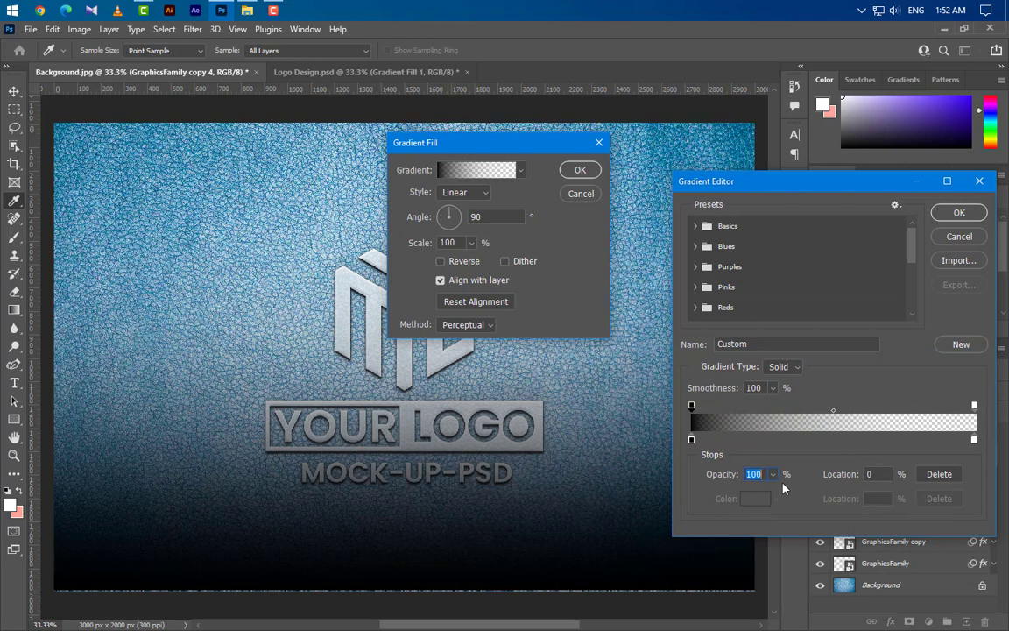
{"action": "type", "text": "80"}
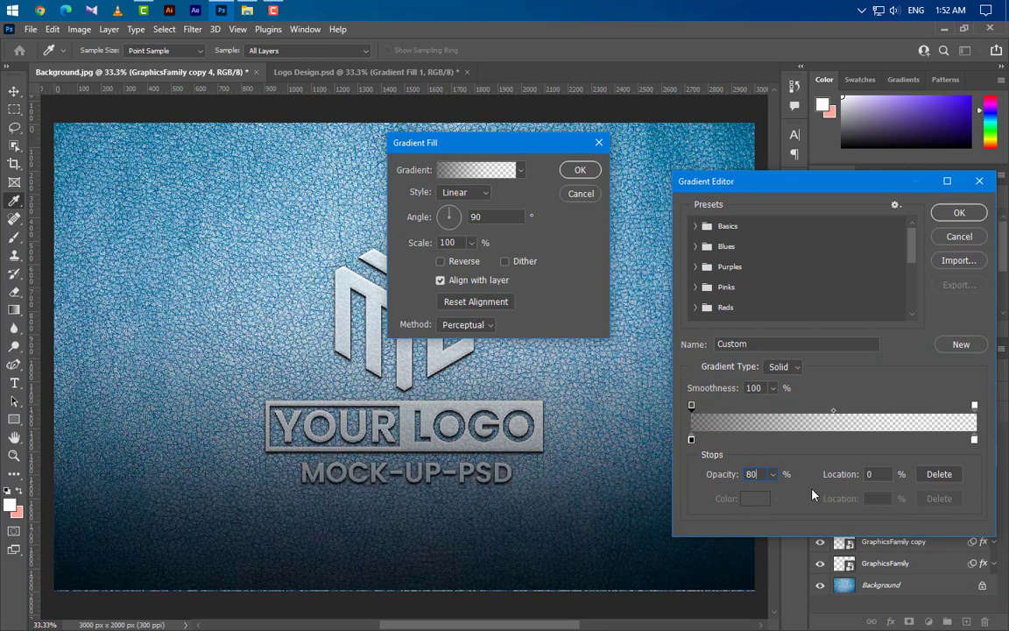
Step: Place the gradient's white color stop at 85% location, set the end opacity stop to 100%, and accept the gradient
{"action": "left_click", "coordinate": [974, 440]}
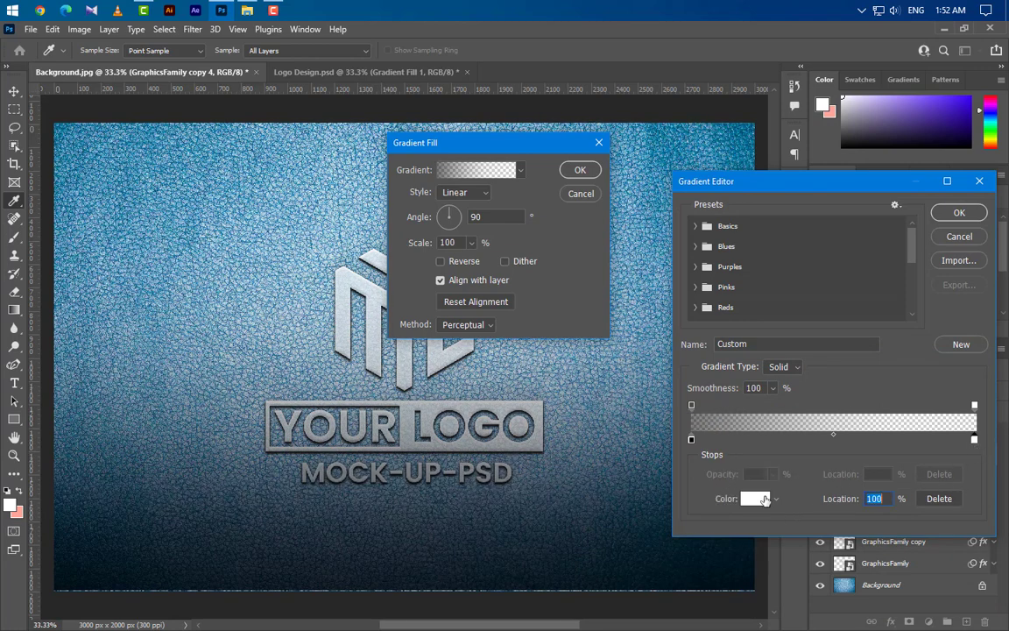
{"action": "type", "text": "85"}
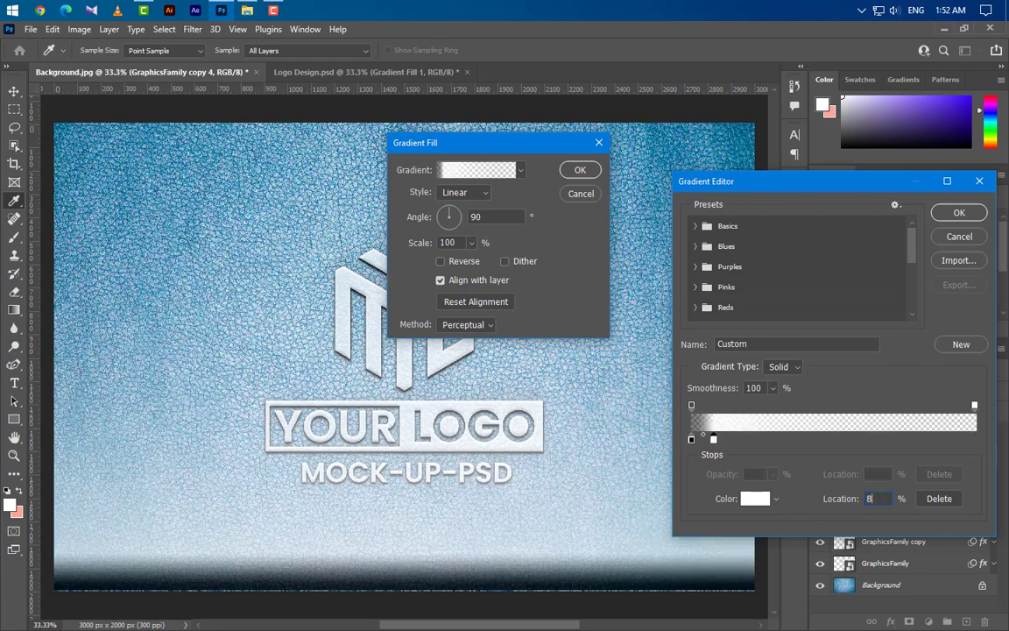
{"action": "left_click", "coordinate": [975, 407]}
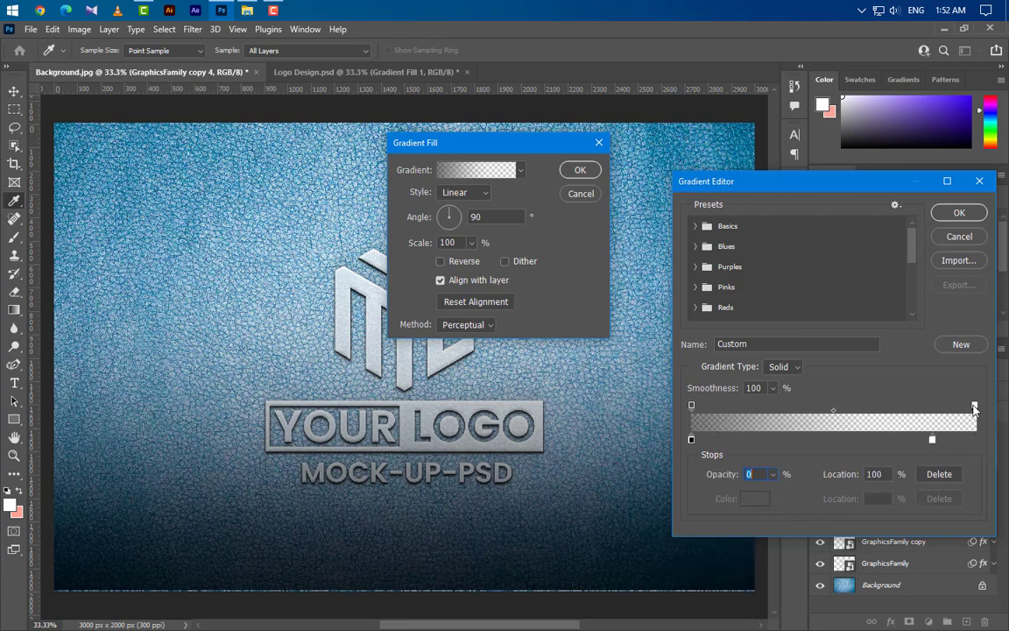
{"action": "left_click", "coordinate": [772, 473]}
{"action": "left_click_drag", "start_coordinate": [768, 492], "coordinate": [835, 492]}
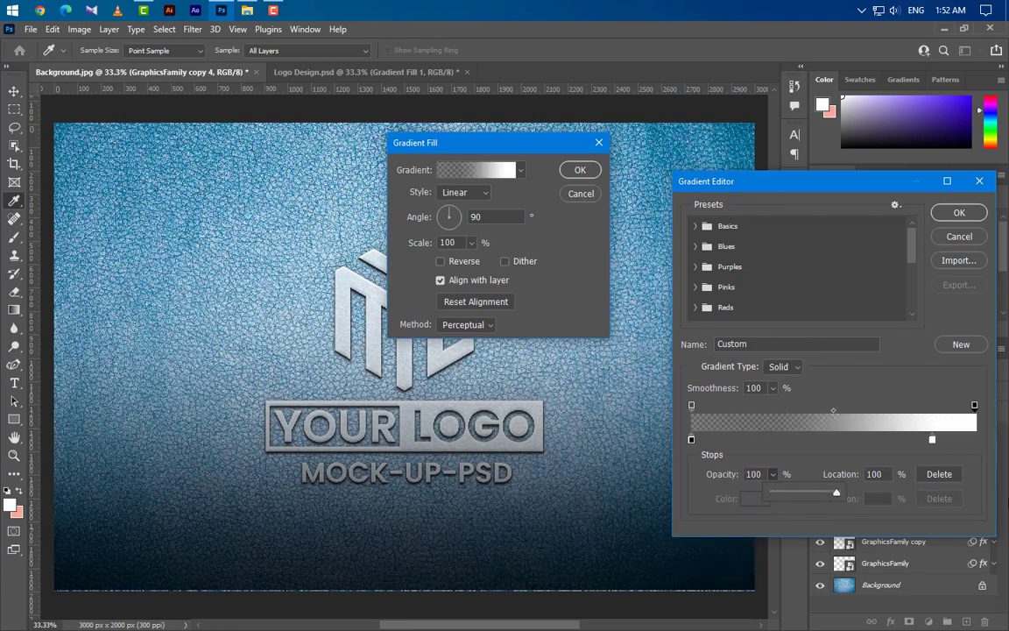
{"action": "left_click", "coordinate": [960, 214]}
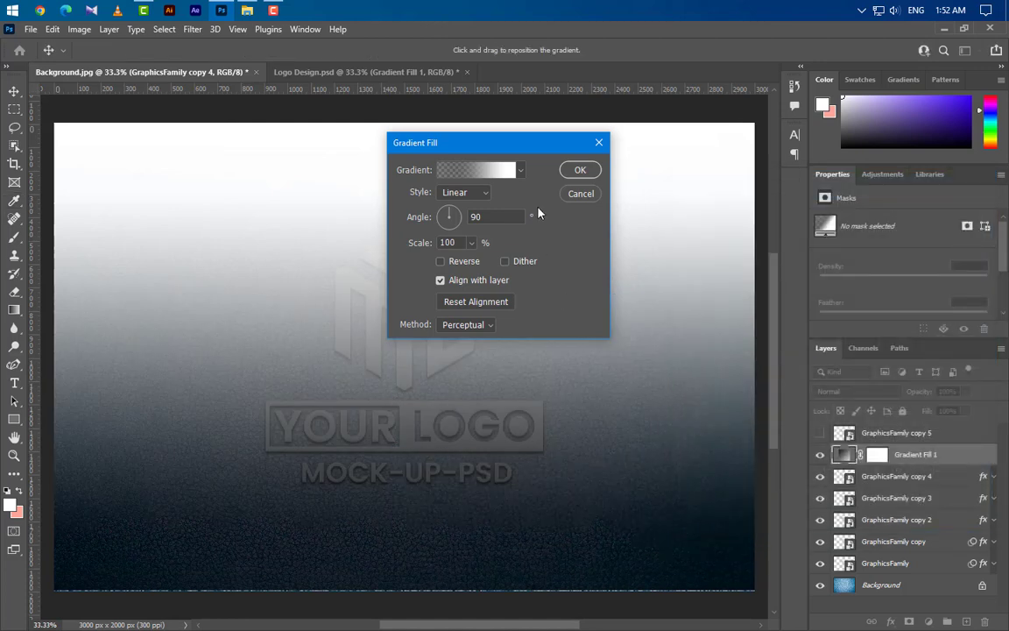
Step: Set the gradient fill to 90° angle and 150% scale, and apply it
{"action": "left_click", "coordinate": [449, 217]}
{"action": "double_click", "coordinate": [457, 244]}
{"action": "type", "text": "150"}
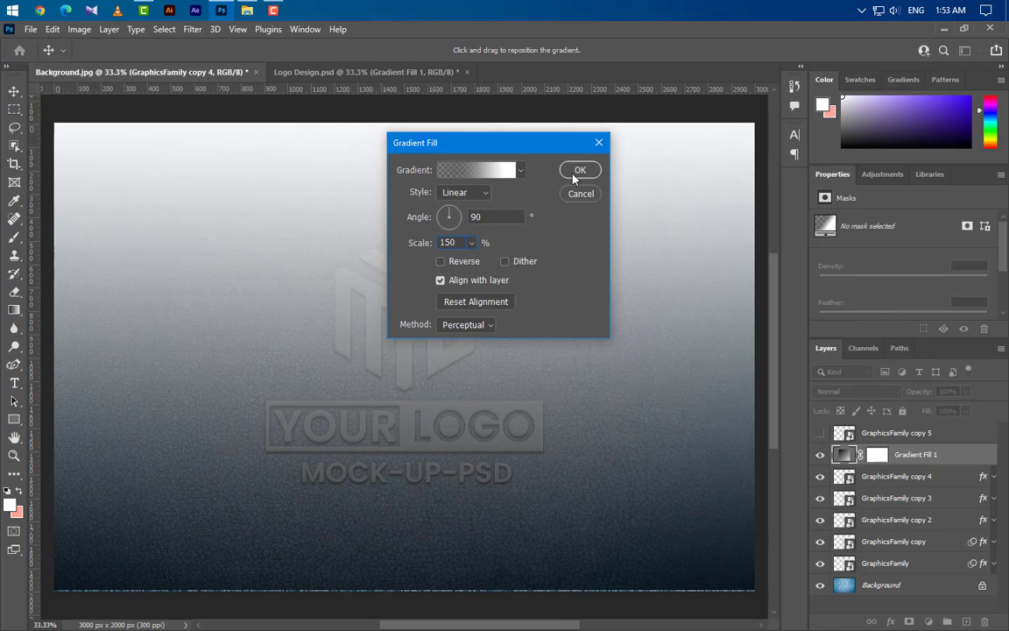
{"action": "left_click", "coordinate": [580, 169]}
Step: Set the Gradient Fill 1 layer to Soft Light blending at 40% opacity
{"action": "left_click", "coordinate": [854, 391]}
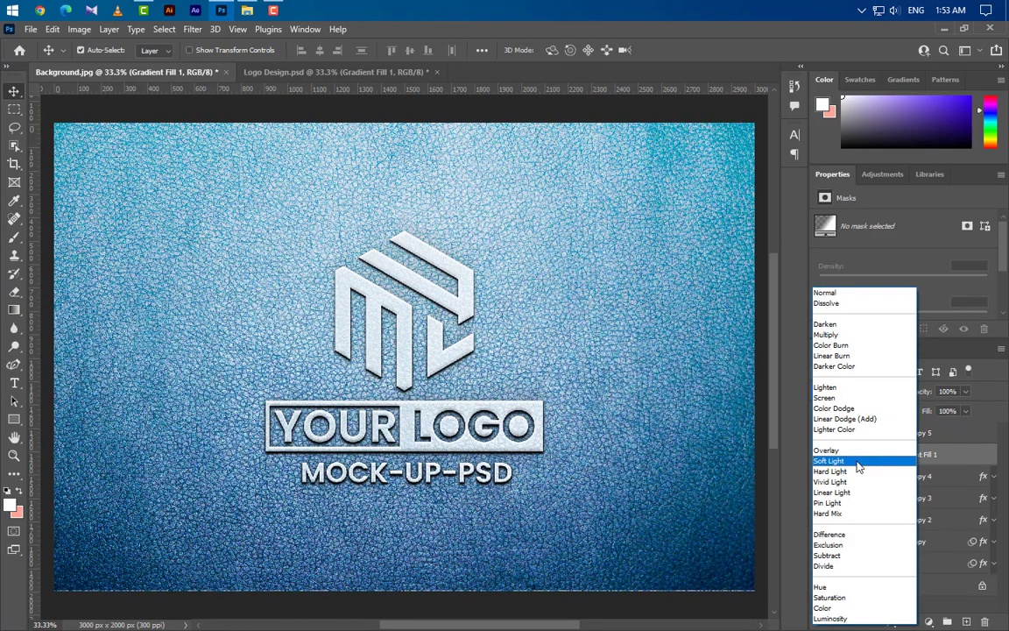
{"action": "left_click", "coordinate": [857, 461]}
{"action": "left_click", "coordinate": [948, 392]}
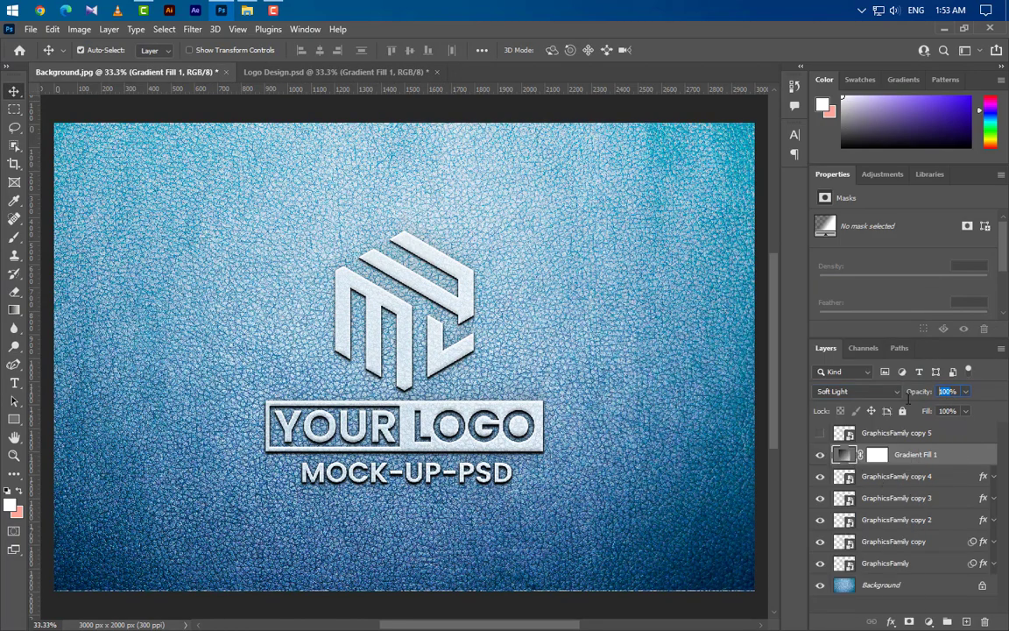
{"action": "left_click_drag", "start_coordinate": [907, 394], "coordinate": [914, 396]}
Step: Duplicate the Gradient Fill 1 layer as Gradient Fill 1 copy
{"action": "right_click", "coordinate": [961, 460]}
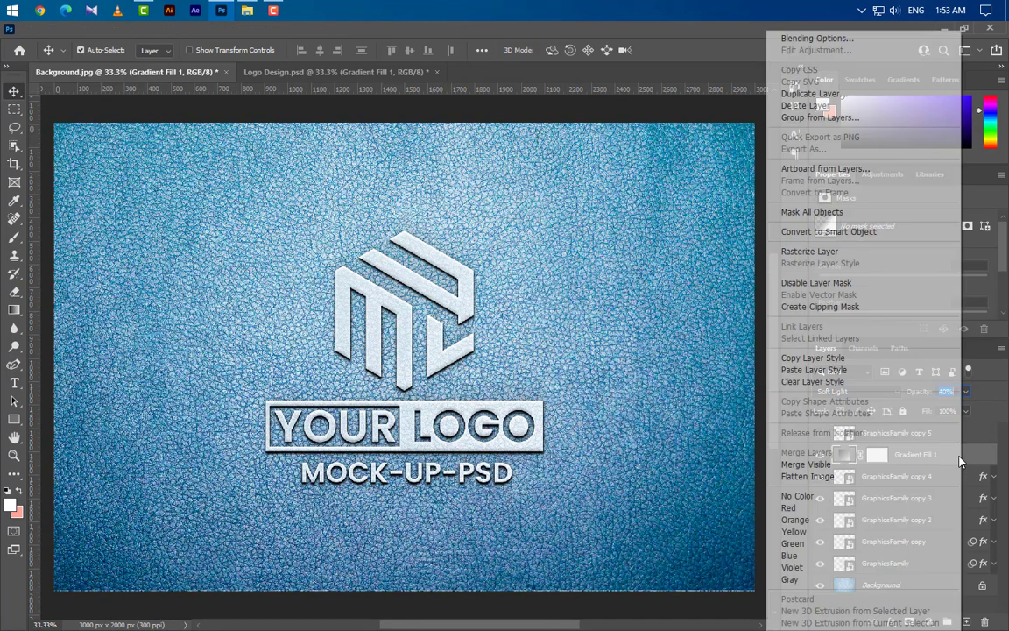
{"action": "left_click", "coordinate": [813, 93]}
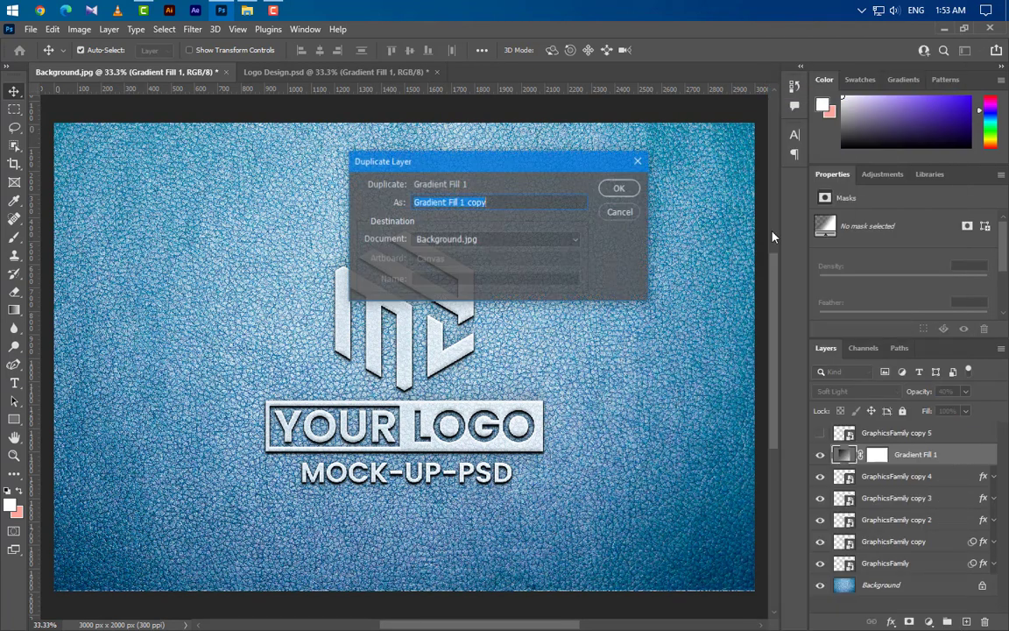
{"action": "left_click", "coordinate": [620, 190]}
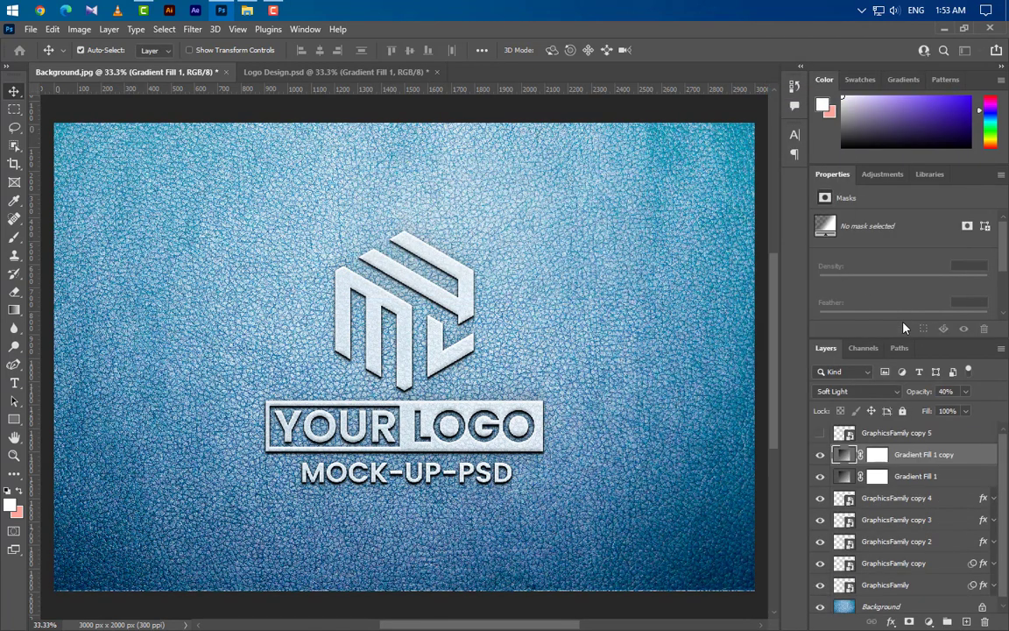
Step: Set the Gradient Fill 1 copy's angle to 145° and its layer opacity to 25%
{"action": "double_click", "coordinate": [846, 456]}
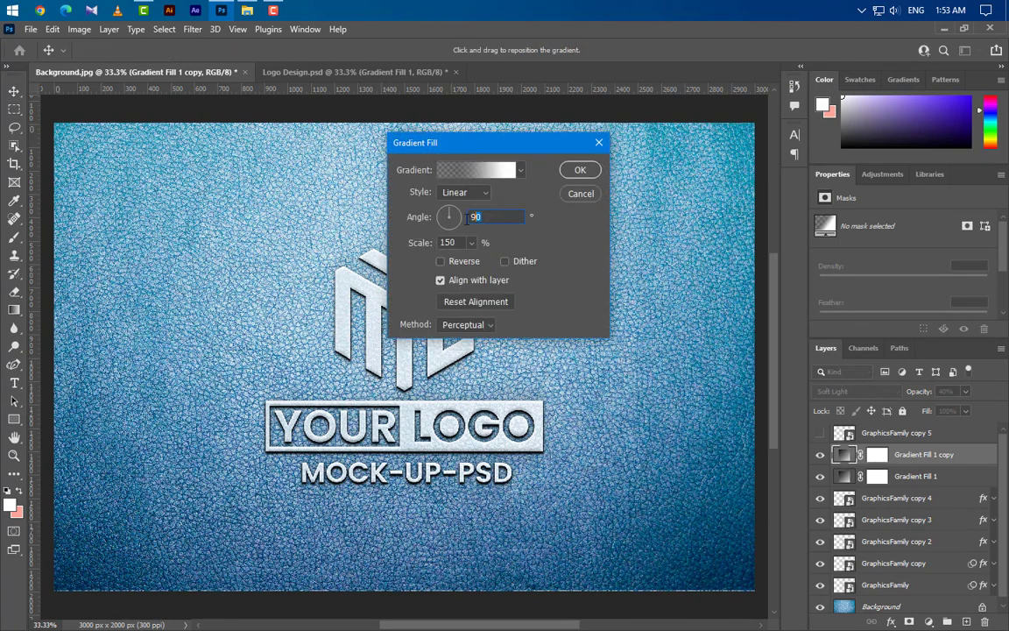
{"action": "type", "text": "145"}
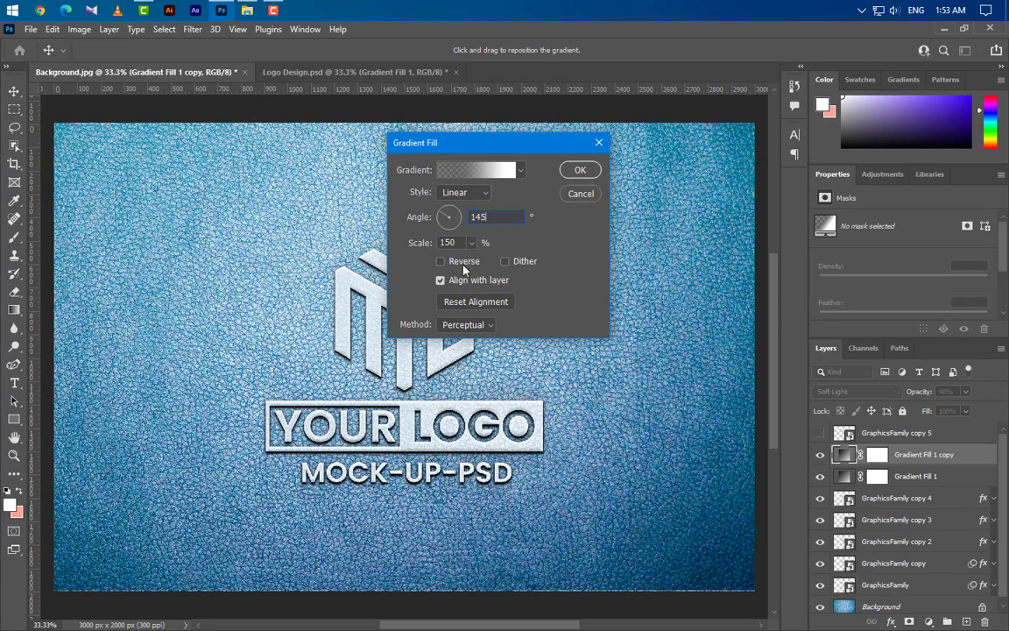
{"action": "key", "text": "Tab"}
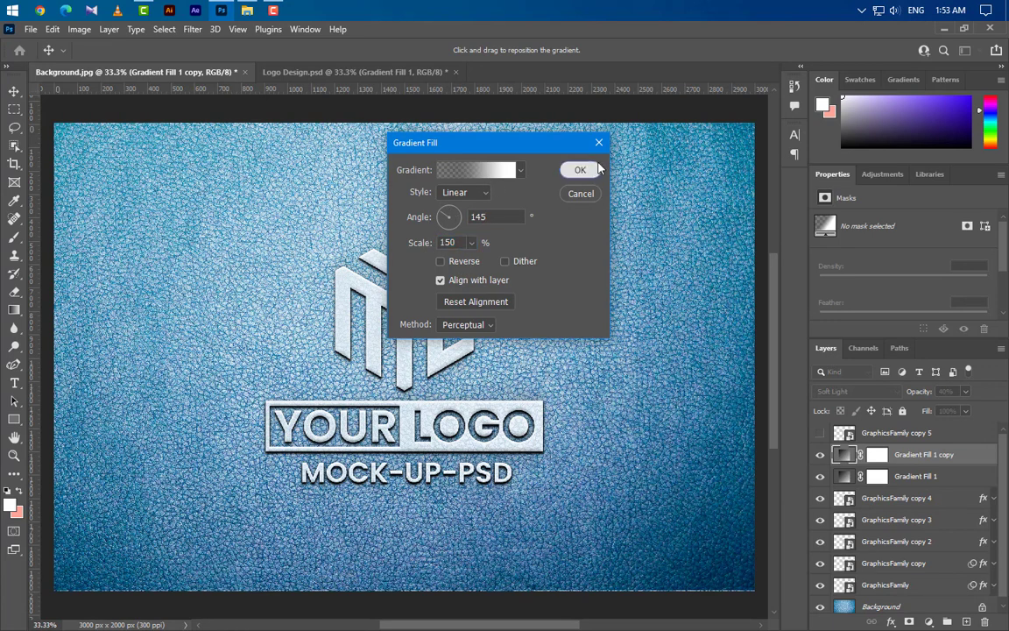
{"action": "left_click", "coordinate": [580, 170]}
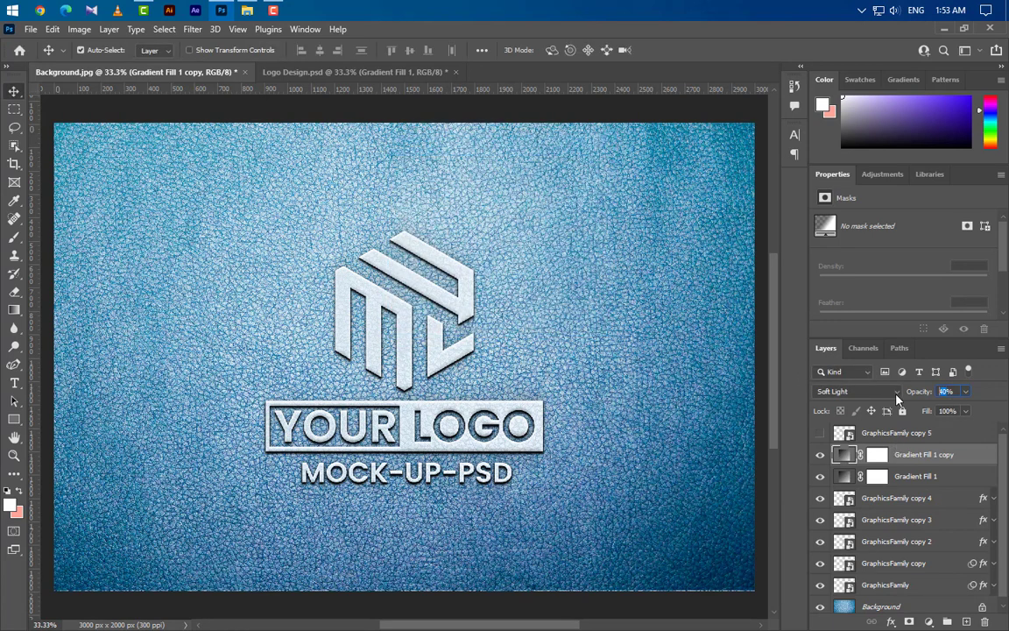
{"action": "type", "text": "25"}
{"action": "left_click", "coordinate": [948, 455]}
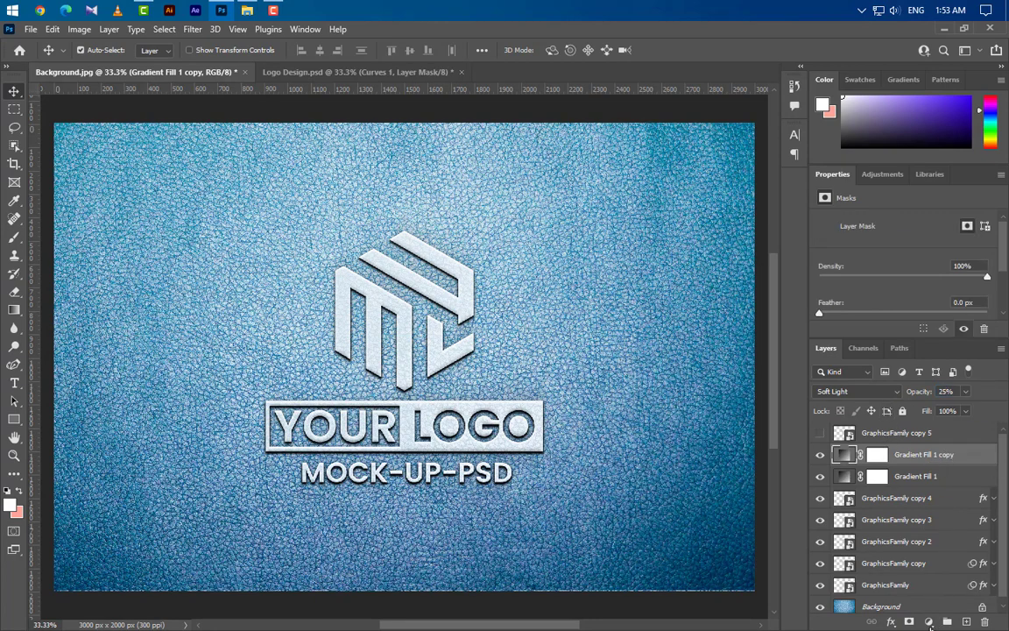
Step: Add a Curves adjustment layer above Gradient Fill 1 copy and set its RGB black-point input to 10
{"action": "left_click", "coordinate": [930, 623]}
{"action": "left_click", "coordinate": [917, 449]}
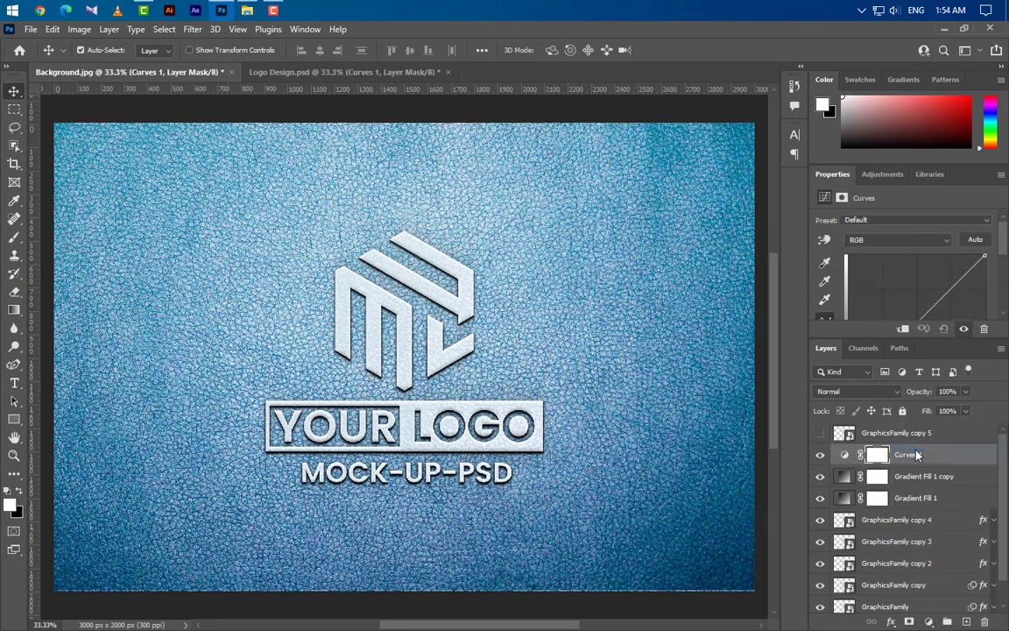
{"action": "left_click_drag", "start_coordinate": [912, 339], "coordinate": [926, 523]}
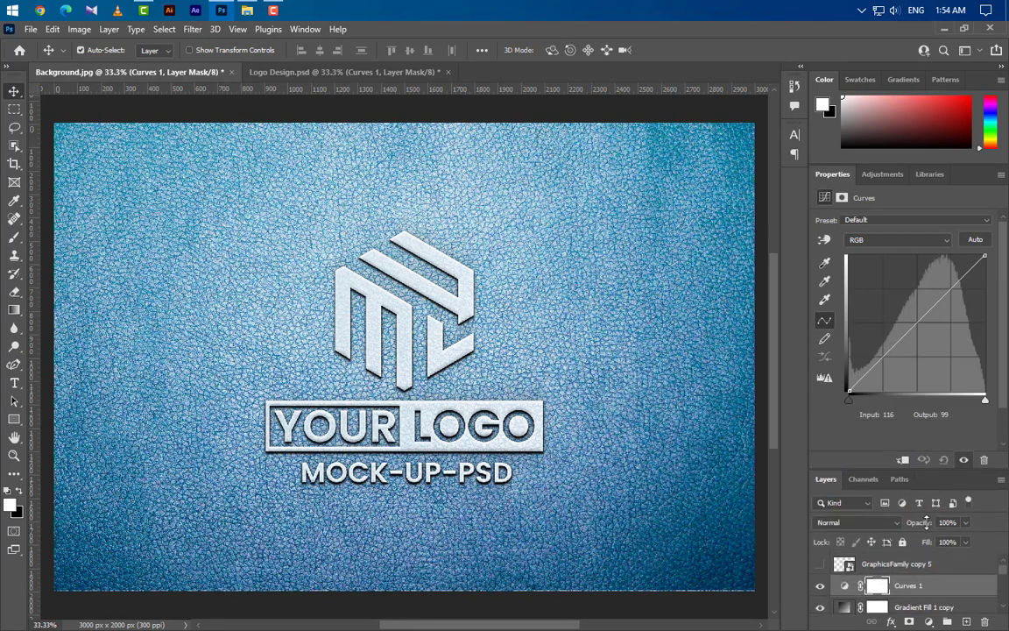
{"action": "left_click_drag", "start_coordinate": [849, 398], "coordinate": [881, 415]}
{"action": "left_click", "coordinate": [861, 416]}
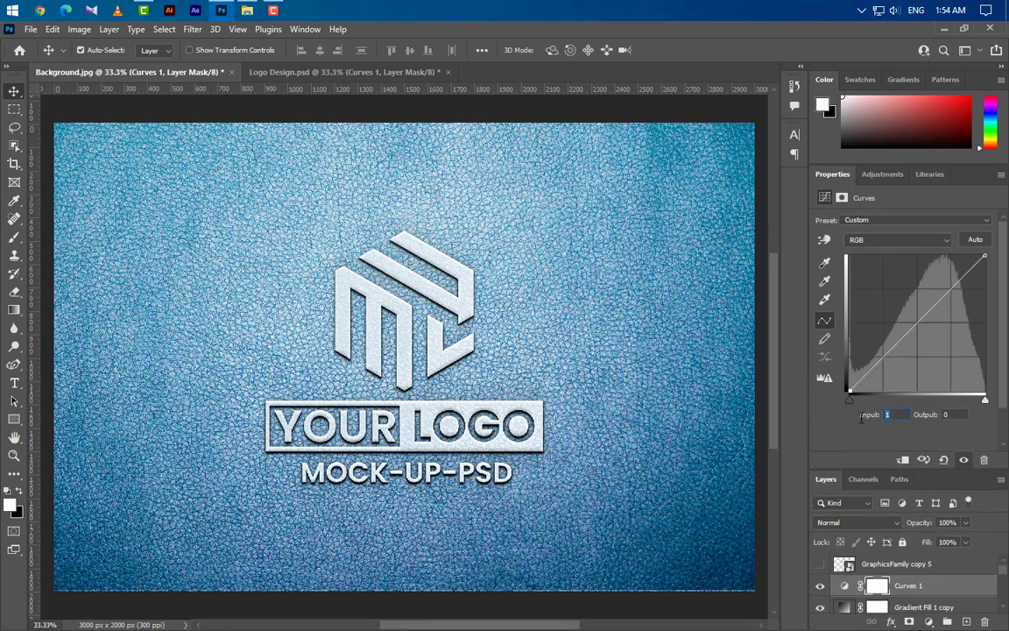
Step: Raise the black-point input slightly in the Red and Green channels of the Curves adjustment
{"action": "left_click", "coordinate": [897, 239]}
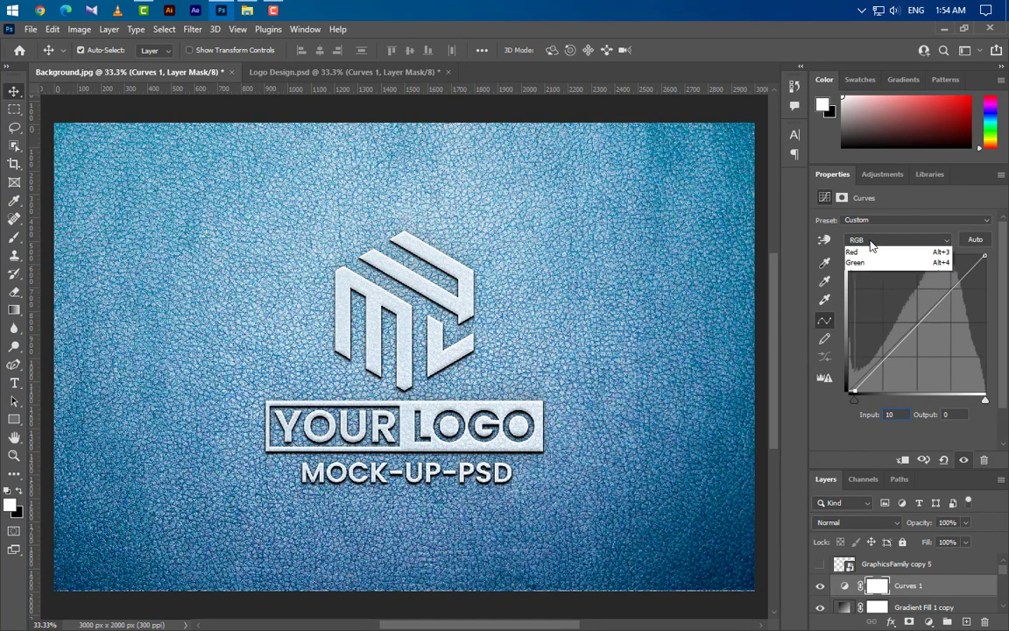
{"action": "left_click", "coordinate": [876, 255]}
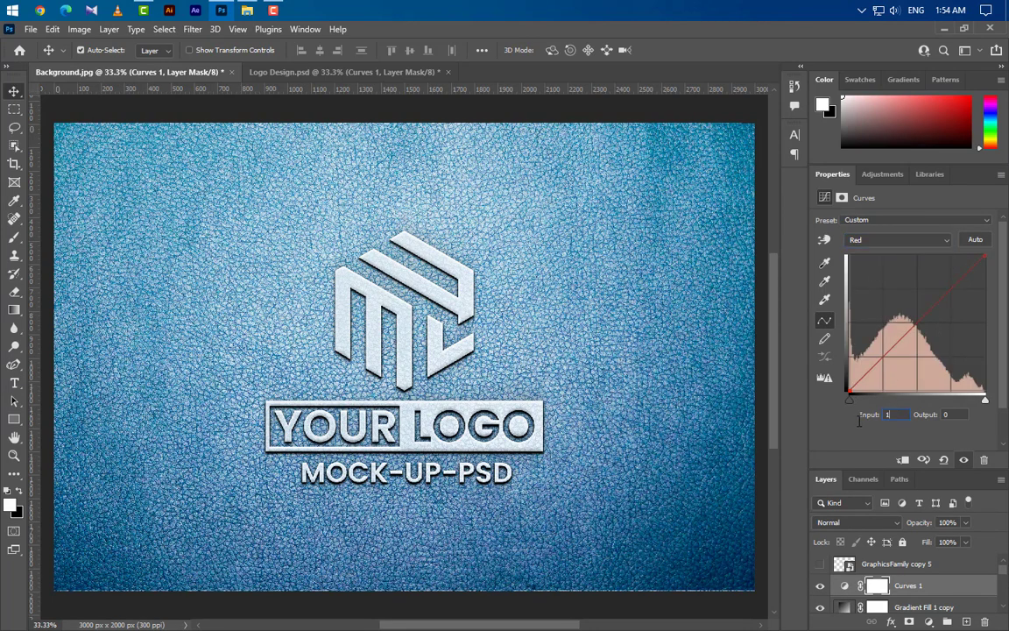
{"action": "left_click", "coordinate": [898, 239]}
{"action": "left_click", "coordinate": [876, 255]}
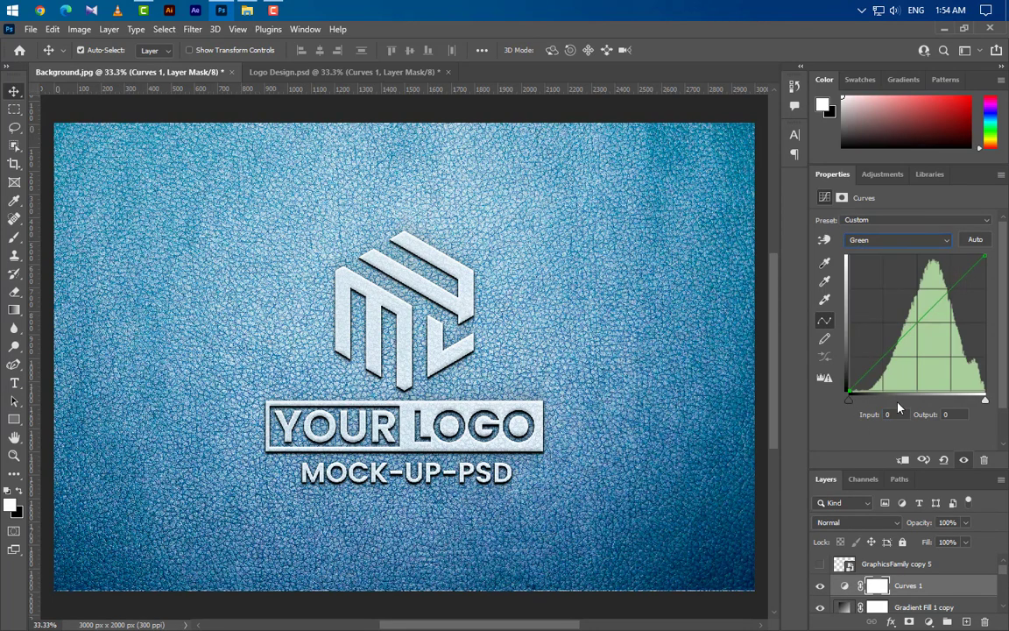
{"action": "left_click", "coordinate": [860, 418]}
{"action": "key", "text": "Up"}
{"action": "key", "text": "Up"}
{"action": "key", "text": "Up"}
{"action": "key", "text": "Up"}
{"action": "key", "text": "Up"}
{"action": "key", "text": "Up"}
Step: In the Curves adjustment's Blue channel, set the black-point input to 5 and the white-point input to 245
{"action": "left_click", "coordinate": [898, 239]}
{"action": "left_click", "coordinate": [876, 250]}
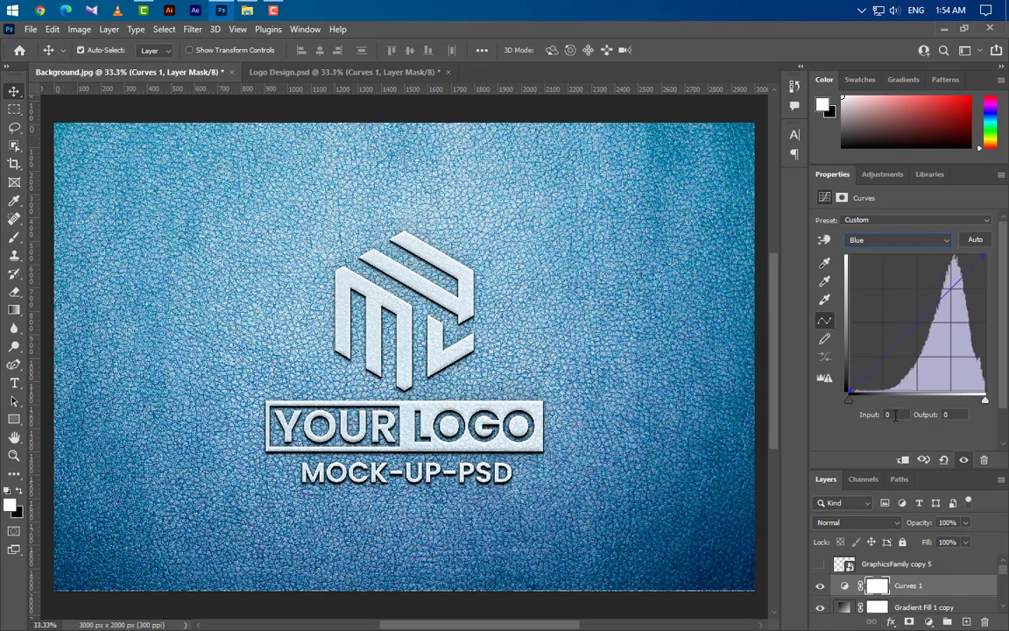
{"action": "double_click", "coordinate": [895, 415]}
{"action": "type", "text": "5"}
{"action": "left_click", "coordinate": [986, 401]}
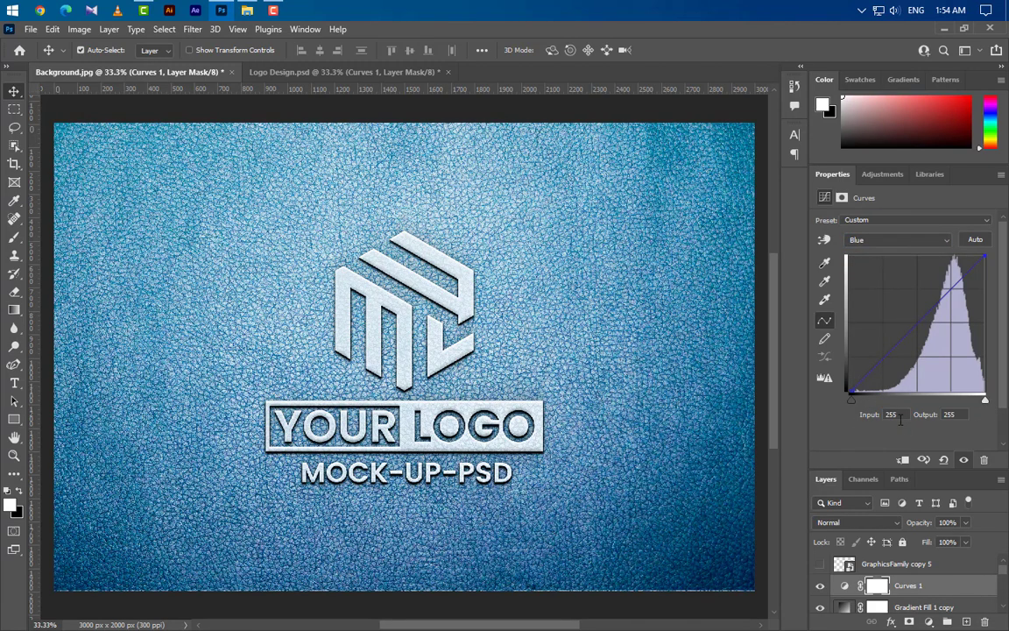
{"action": "type", "text": "245"}
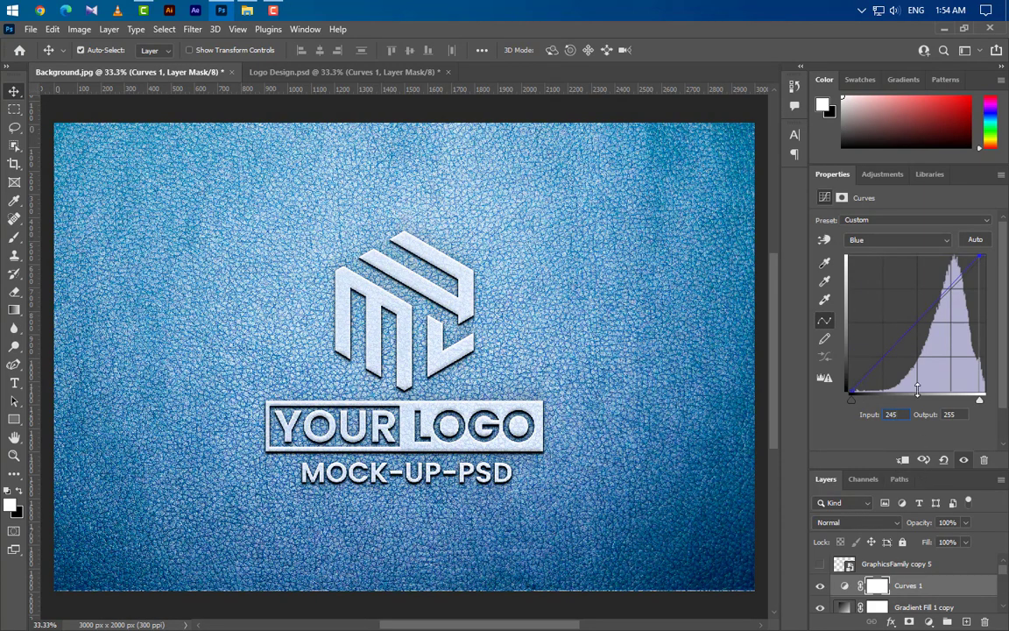
{"action": "left_click_drag", "start_coordinate": [917, 469], "coordinate": [917, 232]}
Step: Make the hidden GraphicsFamily copy 5 layer visible and rename it "[ YOUR LOGO HERE ]"
{"action": "left_click", "coordinate": [906, 436]}
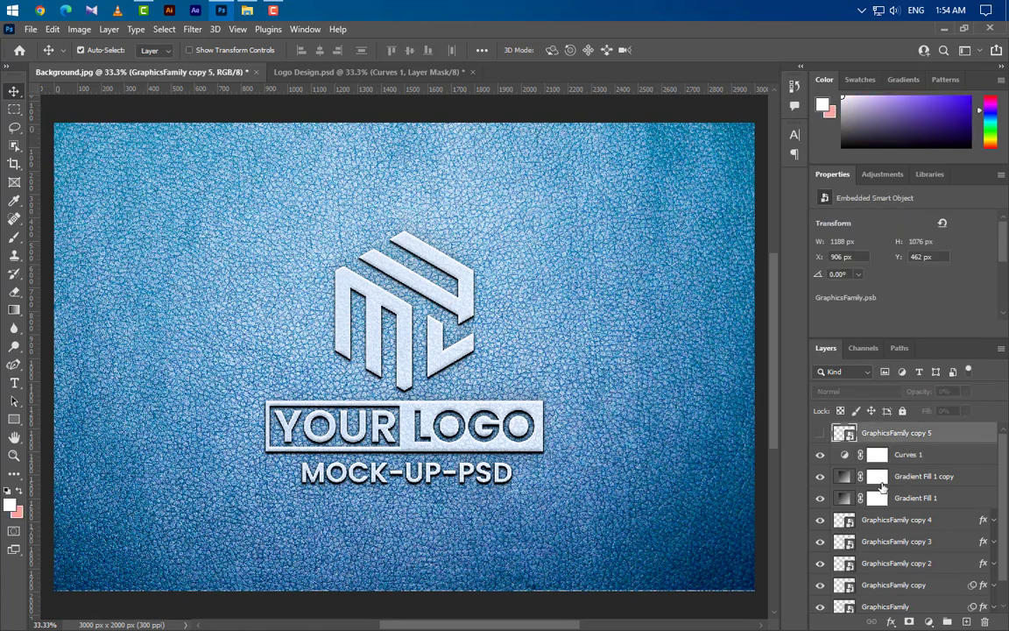
{"action": "left_click", "coordinate": [821, 433]}
{"action": "double_click", "coordinate": [898, 432]}
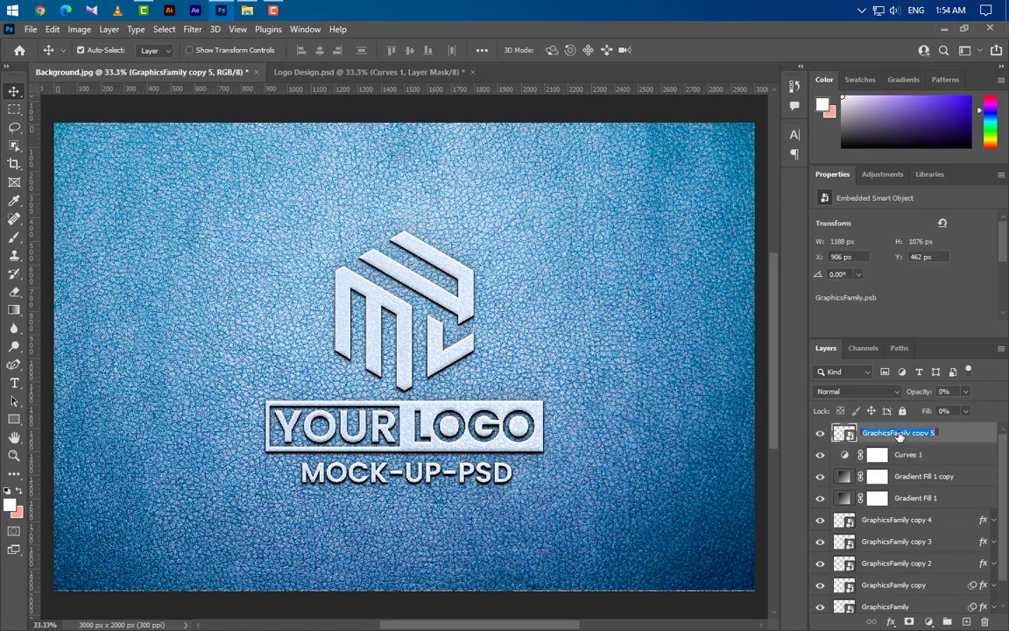
{"action": "key", "text": "BackSpace"}
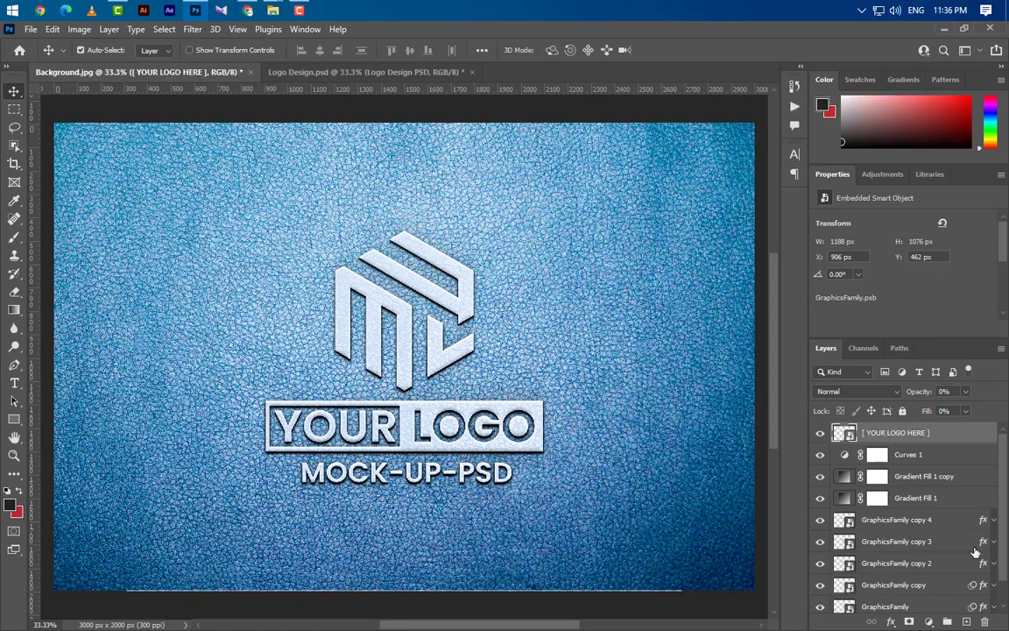
Step: Change the GraphicsFamily copy 3 layer's Gradient Overlay to Normal blend mode with 80% opacity
{"action": "left_click", "coordinate": [976, 548]}
{"action": "left_click", "coordinate": [993, 543]}
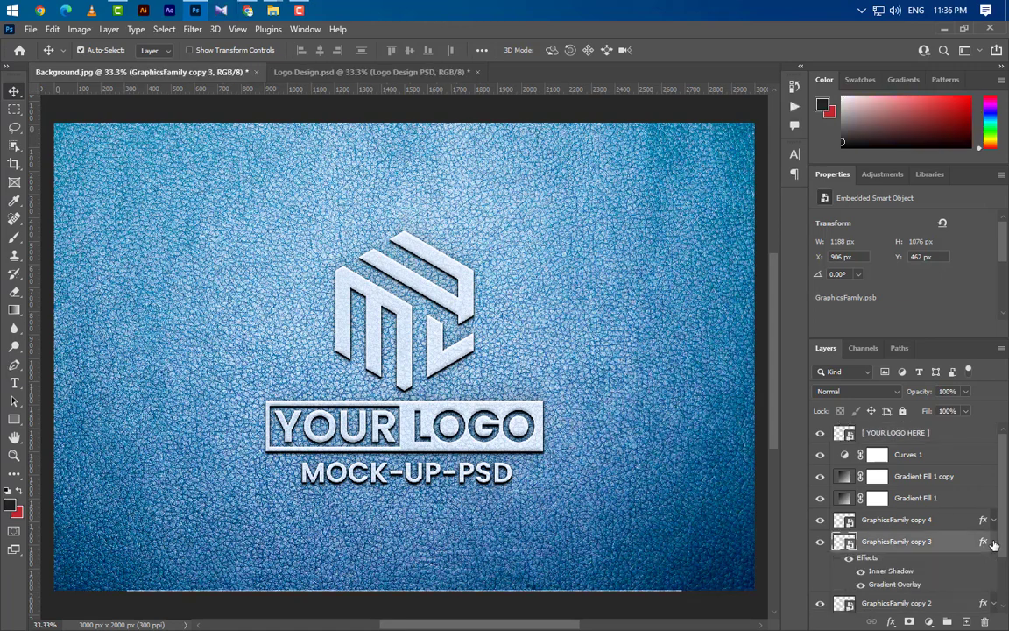
{"action": "double_click", "coordinate": [902, 585]}
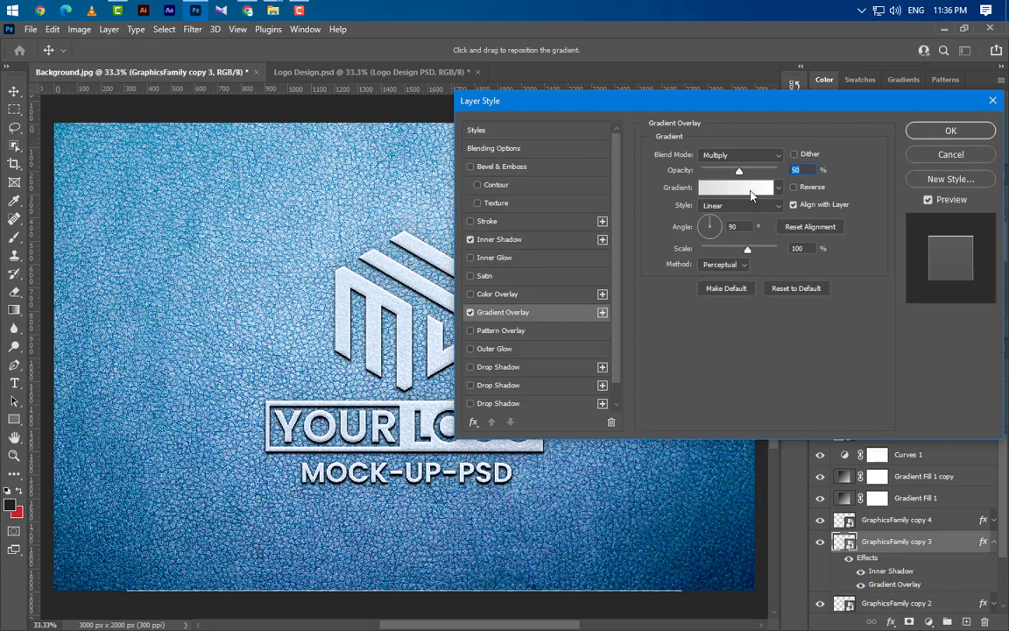
{"action": "left_click", "coordinate": [743, 156]}
{"action": "left_click", "coordinate": [743, 167]}
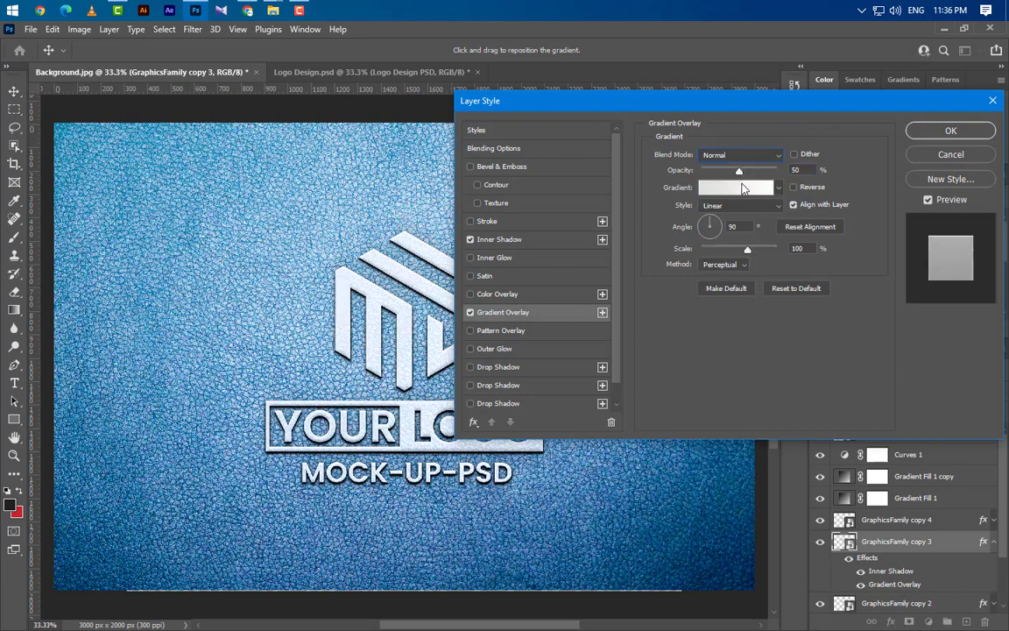
{"action": "type", "text": "80"}
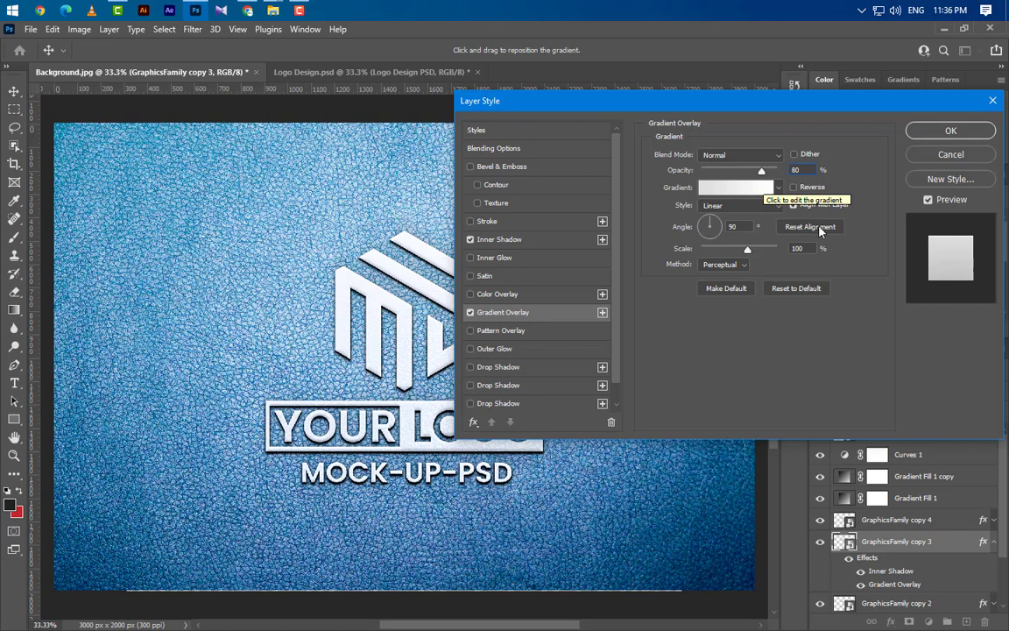
{"action": "left_click", "coordinate": [950, 130]}
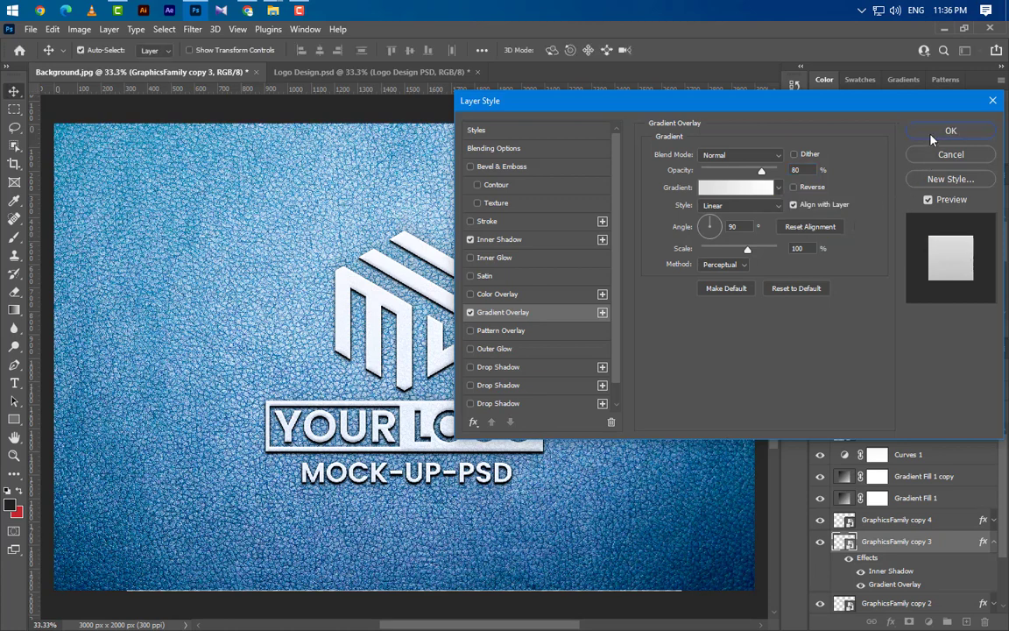
Step: Set the GraphicsFamily copy 3 layer's fill to 0% and collapse its effects list
{"action": "left_click", "coordinate": [965, 412]}
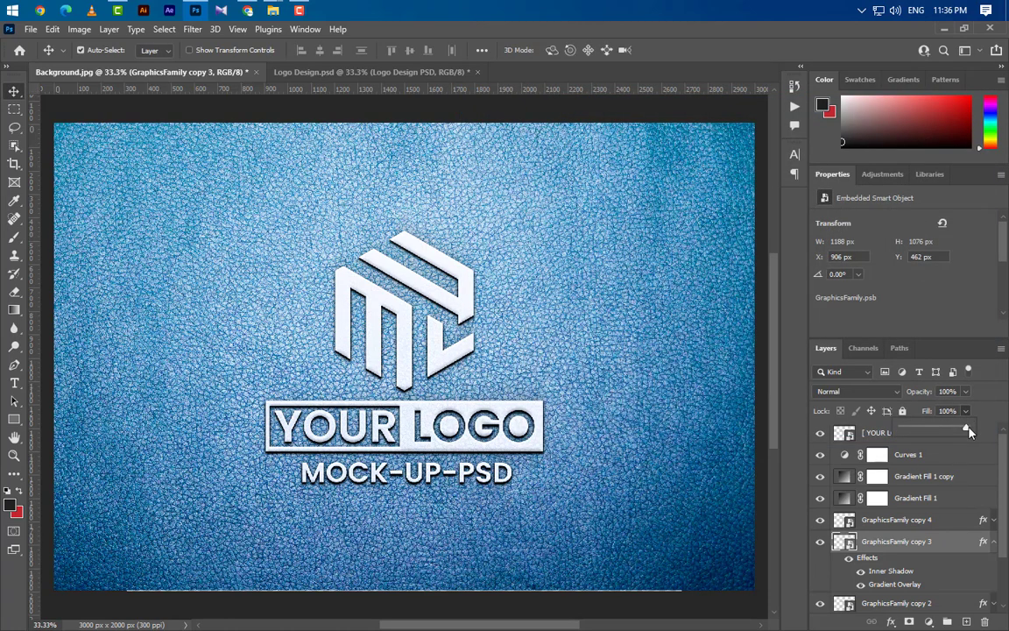
{"action": "left_click_drag", "start_coordinate": [969, 431], "coordinate": [727, 435]}
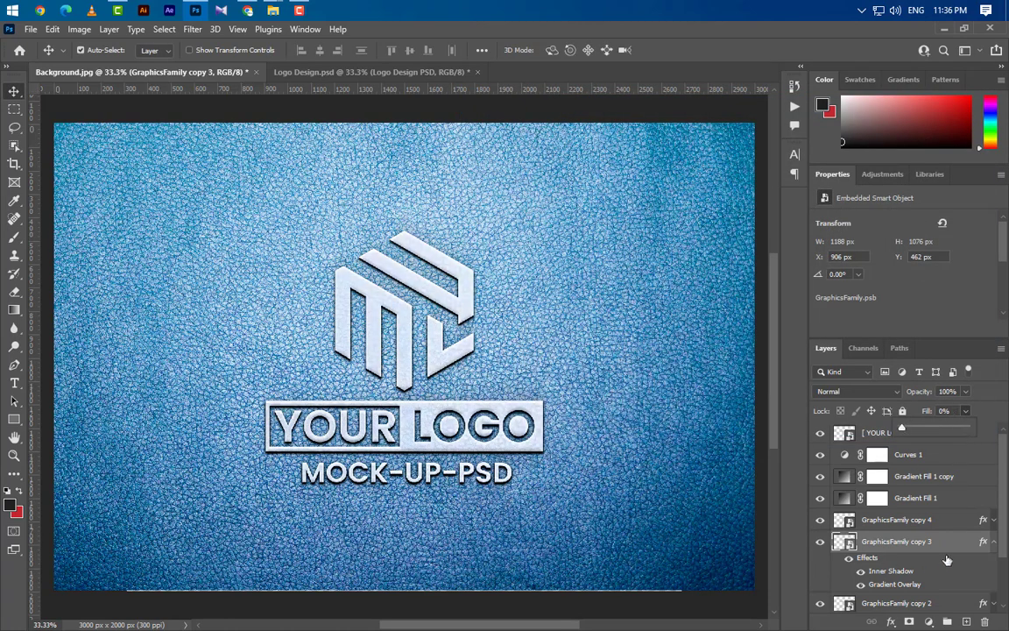
{"action": "left_click", "coordinate": [993, 542]}
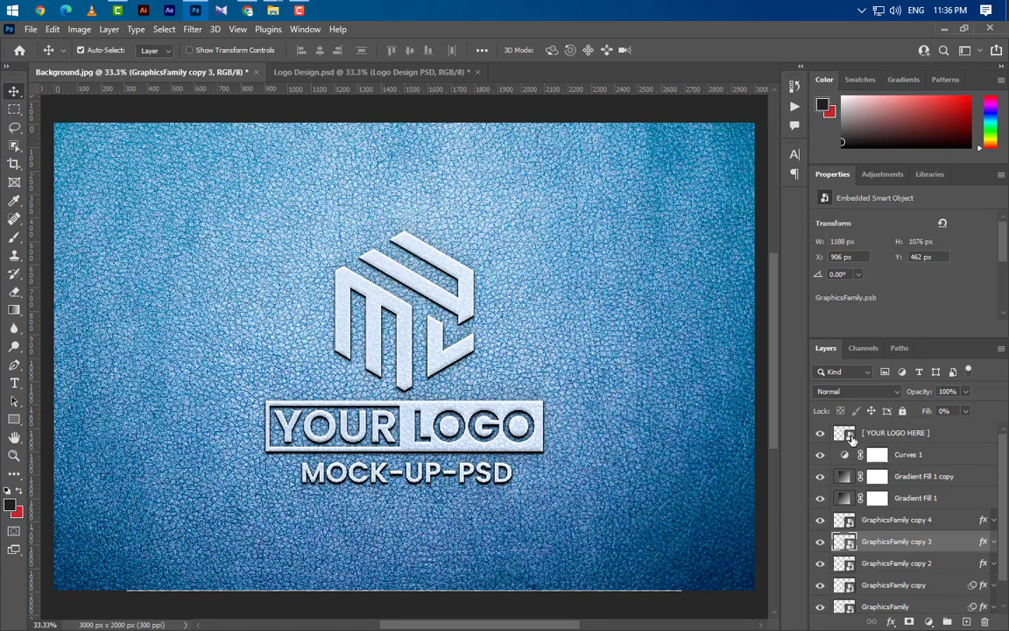
Step: Open the contents of the [ YOUR LOGO HERE ] smart object and bring in the colorful logo from Logo Design.psd
{"action": "double_click", "coordinate": [847, 434]}
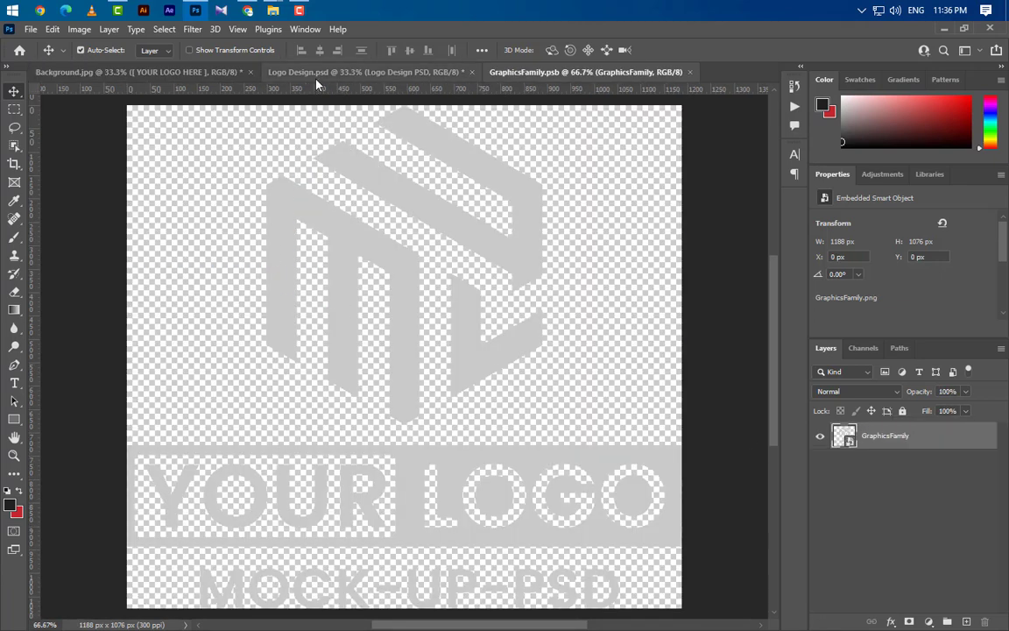
{"action": "left_click", "coordinate": [317, 74]}
{"action": "left_click_drag", "start_coordinate": [504, 367], "coordinate": [437, 350]}
Step: Scale the Logo Design PSD layer proportionally to about 12.6%, center it to fit the smart object's canvas, and apply the transform
{"action": "scroll", "coordinate": [434, 392], "scroll_direction": "down", "scroll_amount": 3}
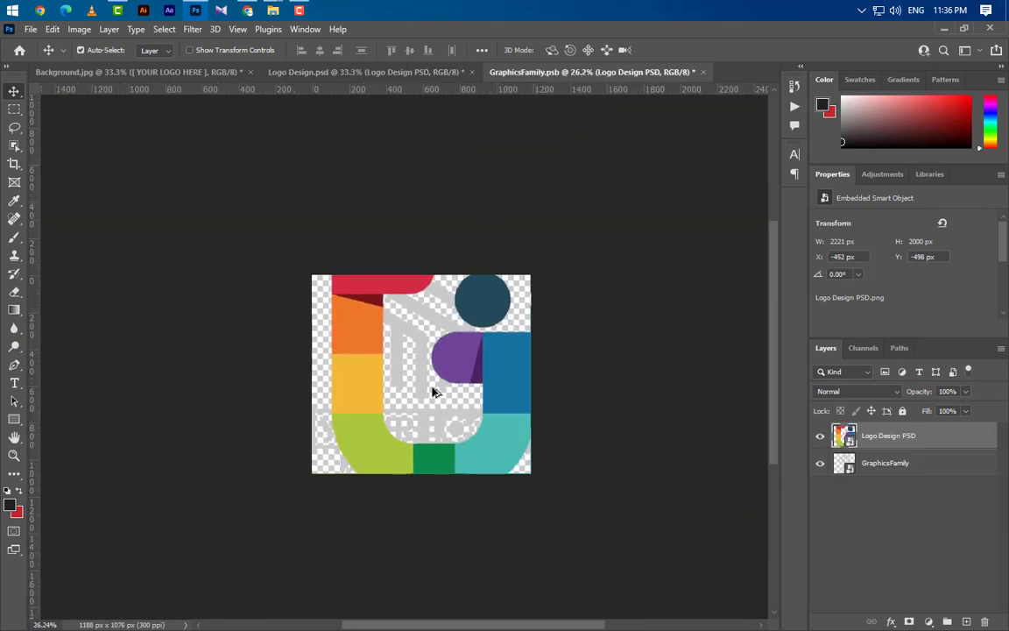
{"action": "scroll", "coordinate": [434, 392], "scroll_direction": "down", "scroll_amount": 2}
{"action": "key", "text": "ctrl+t"}
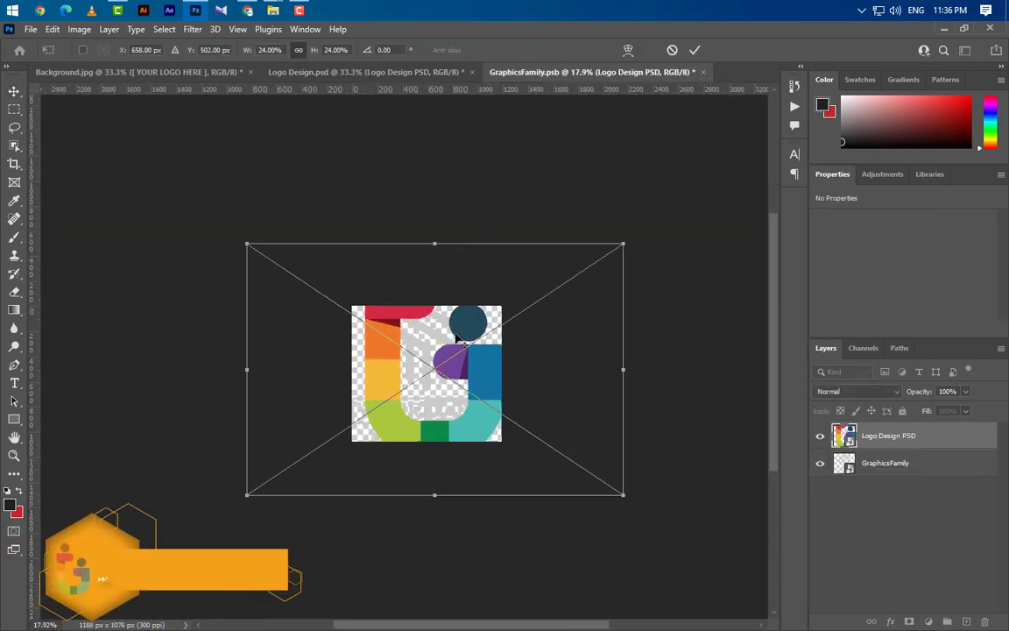
{"action": "left_click_drag", "start_coordinate": [441, 241], "coordinate": [430, 325]}
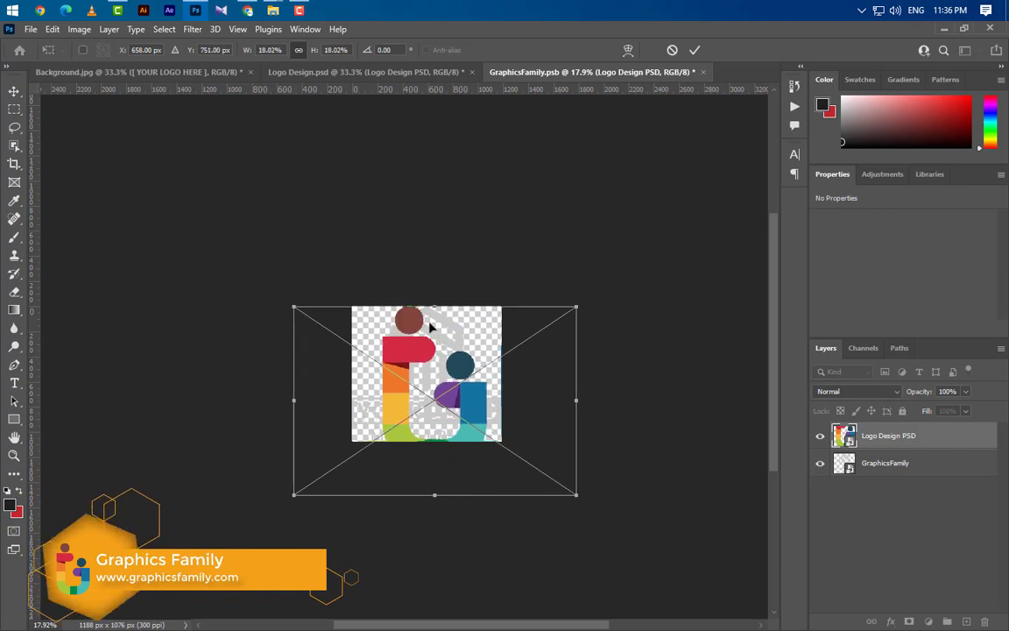
{"action": "scroll", "coordinate": [423, 395], "scroll_direction": "up", "scroll_amount": 3}
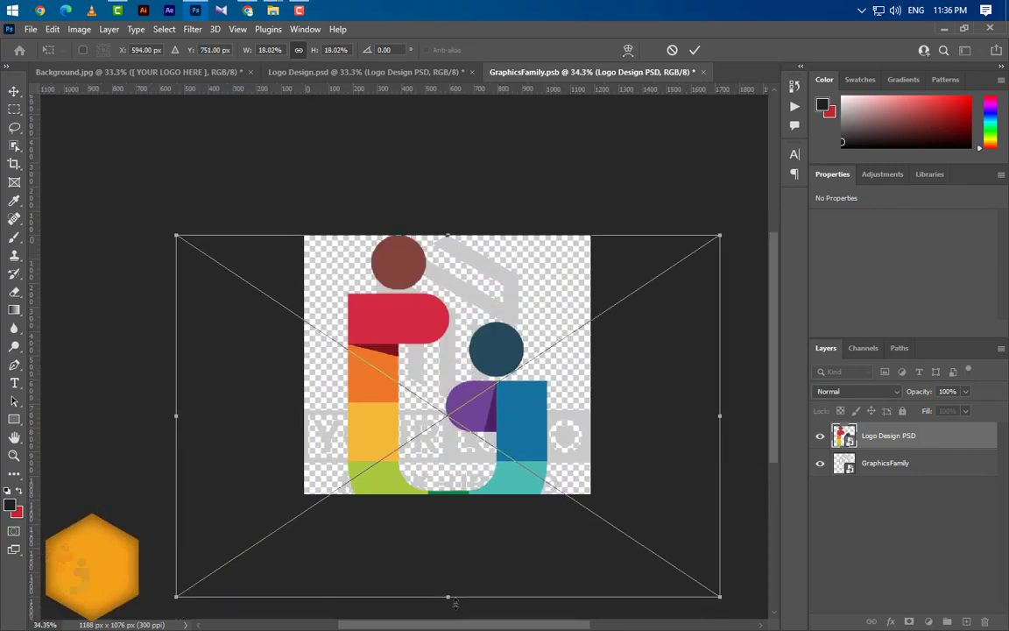
{"action": "left_click_drag", "start_coordinate": [454, 601], "coordinate": [442, 489]}
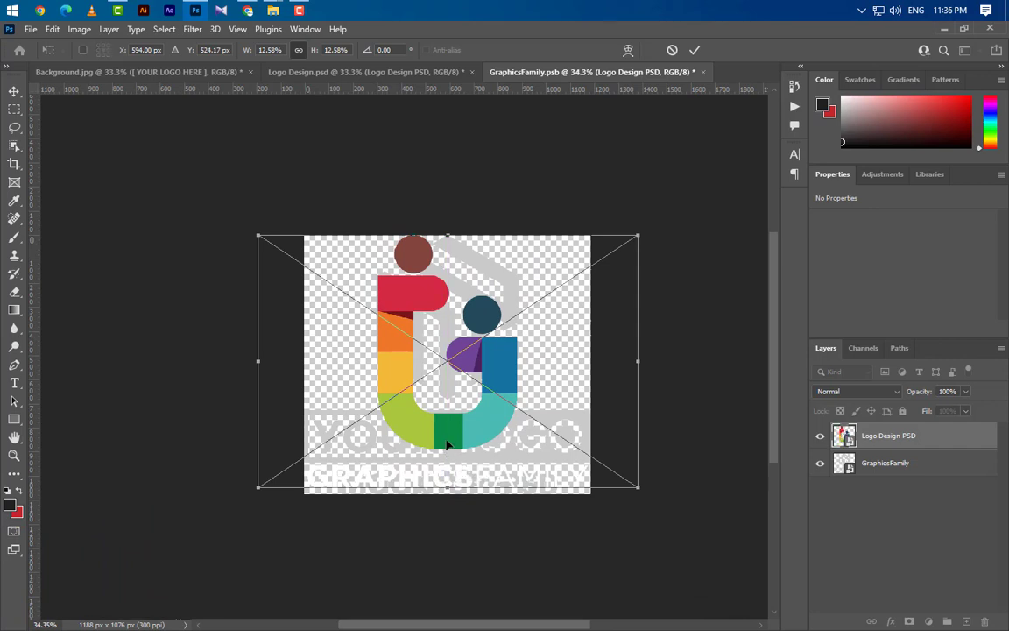
{"action": "left_click", "coordinate": [694, 50]}
Step: Hide the old GraphicsFamily layer, close the smart object saving its changes, and return to the Background.jpg mockup
{"action": "left_click", "coordinate": [821, 467]}
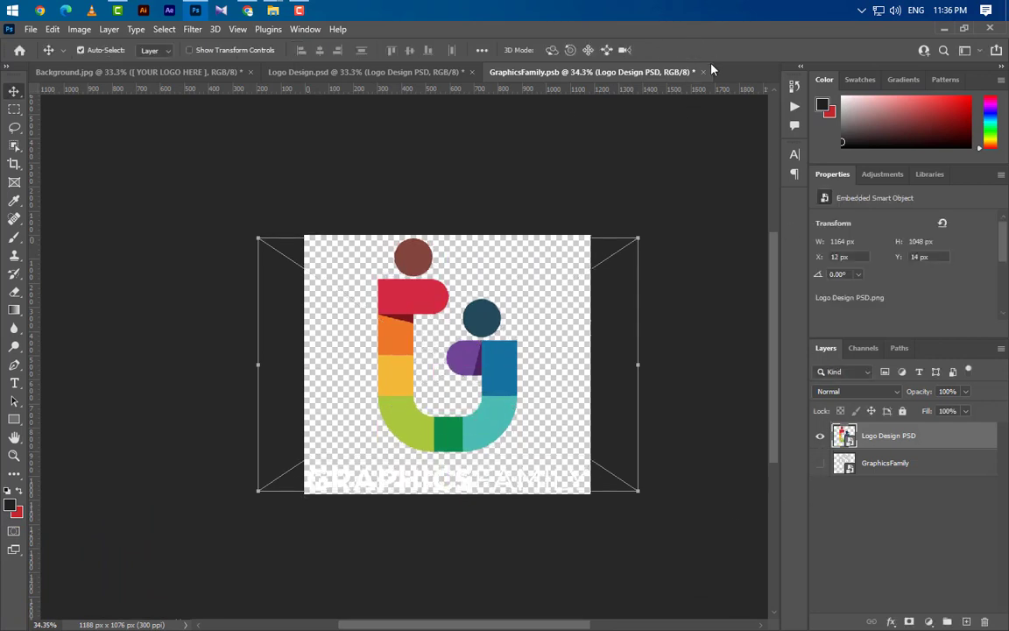
{"action": "key", "text": "ctrl+w"}
{"action": "key", "text": "Return"}
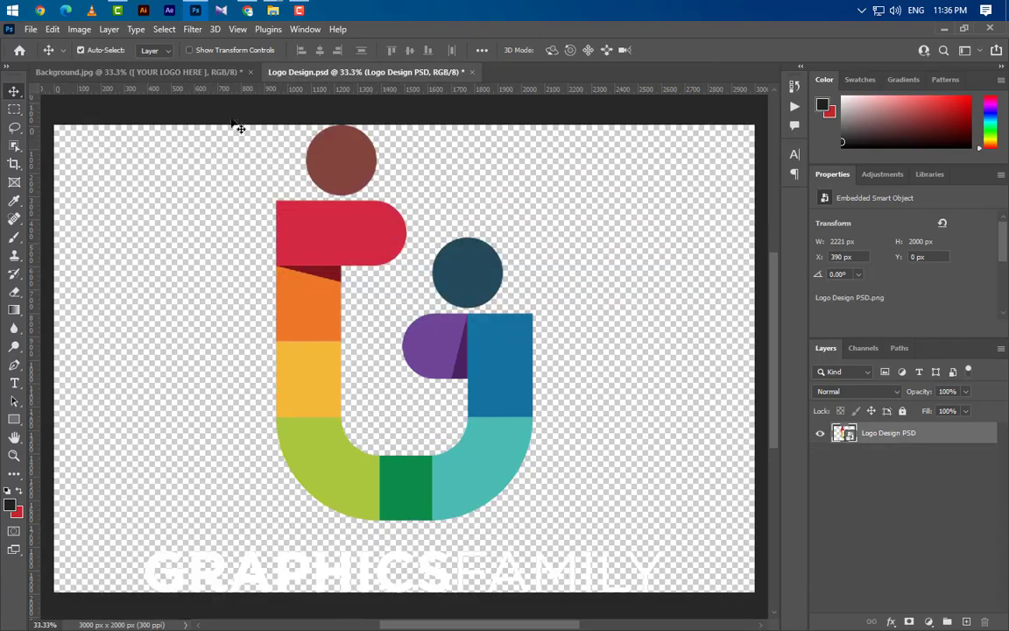
{"action": "left_click", "coordinate": [208, 73]}
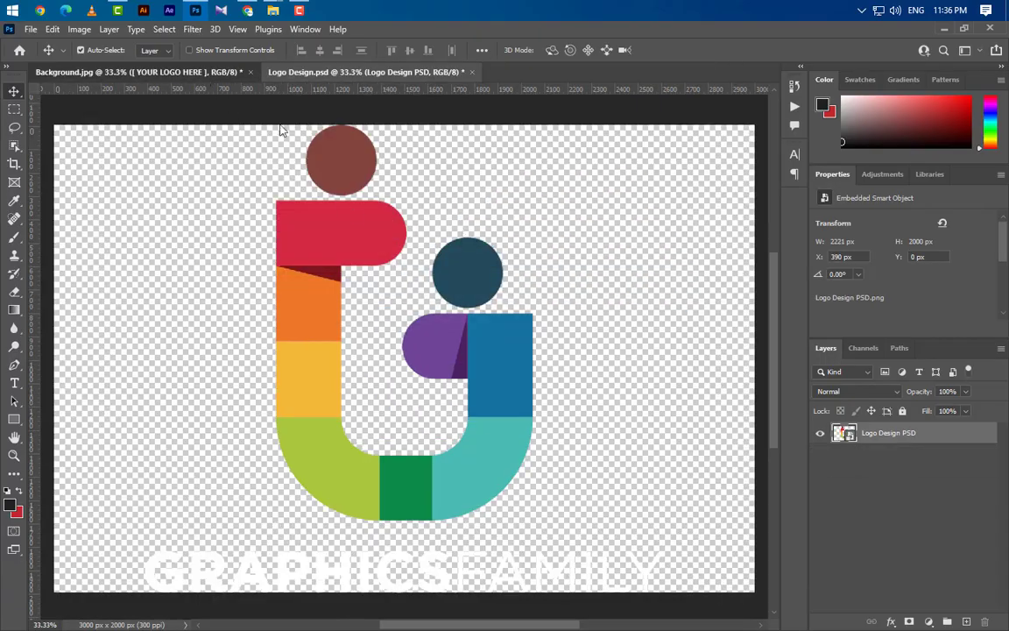